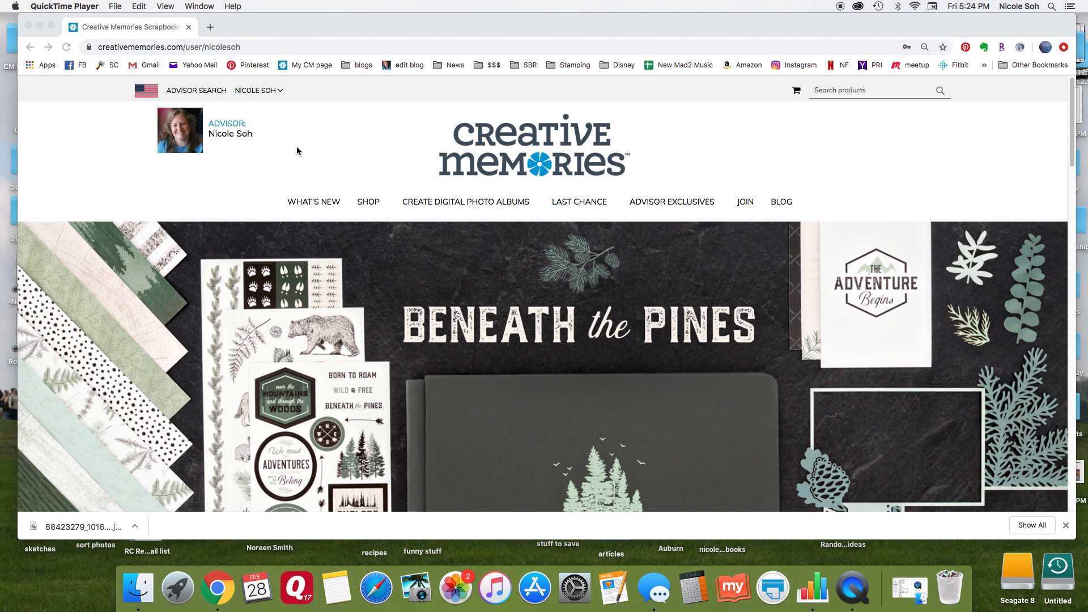
# Open the details page of the Custom Foiled Spines product from the custom digital photo album range.
pyautogui.click(478, 203)
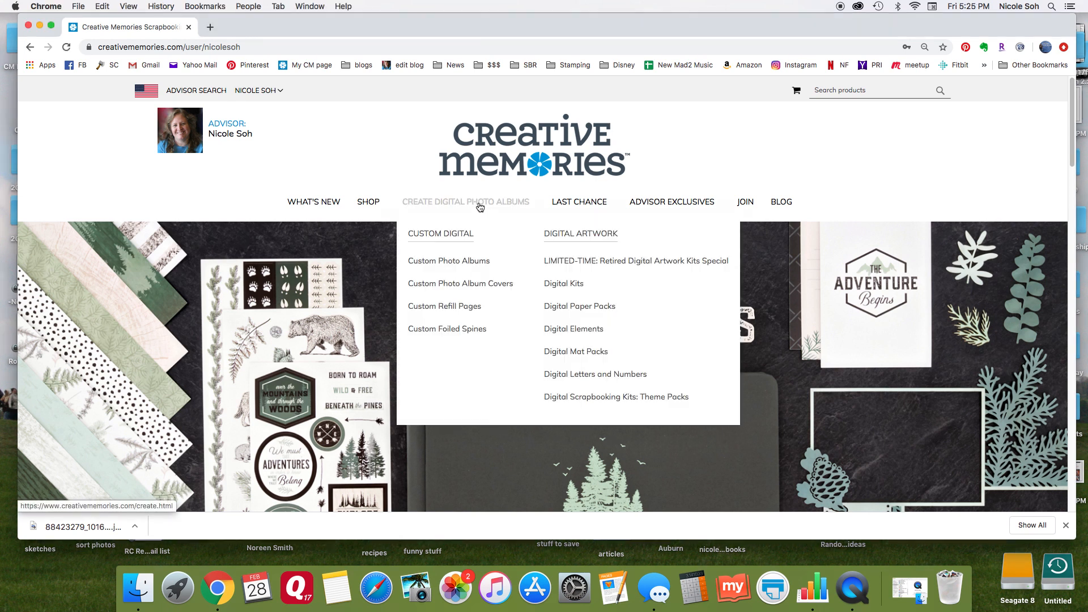
pyautogui.click(451, 334)
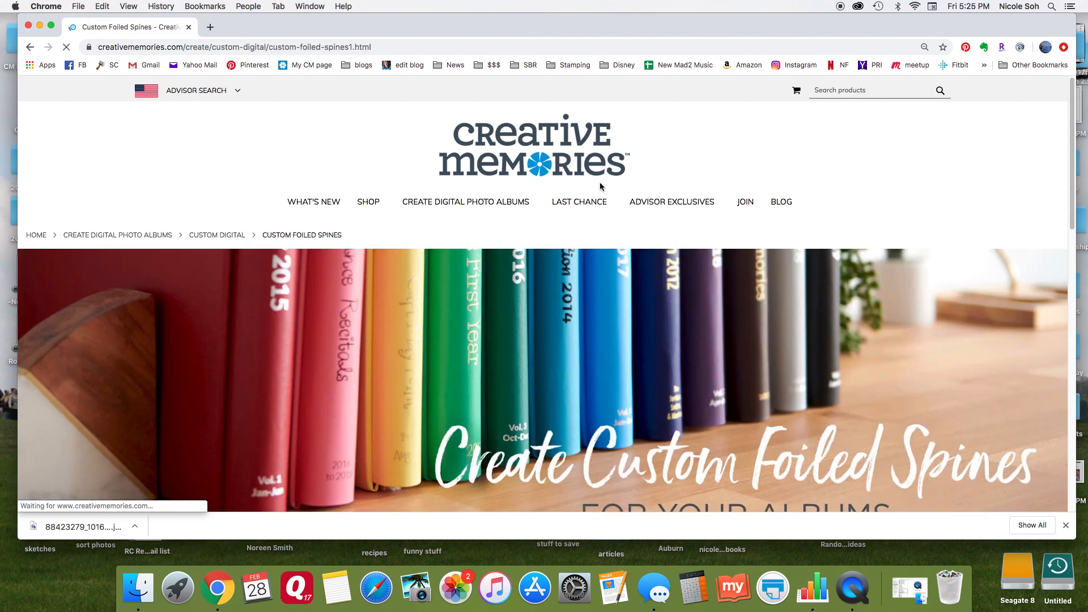
pyautogui.scroll(-4, 600, 186)
pyautogui.scroll(3, 600, 186)
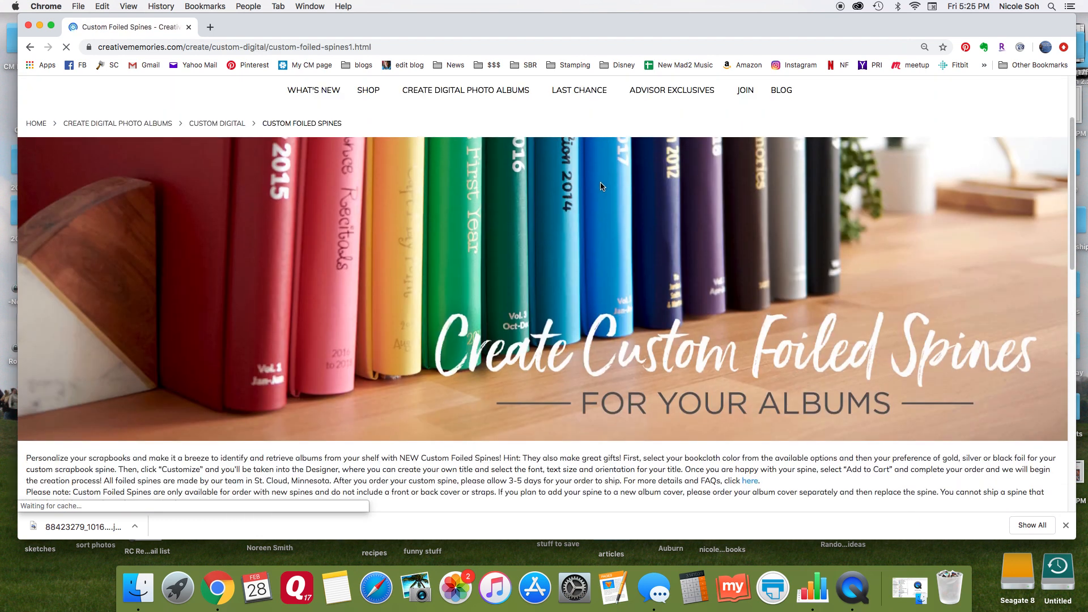
pyautogui.scroll(-10, 602, 185)
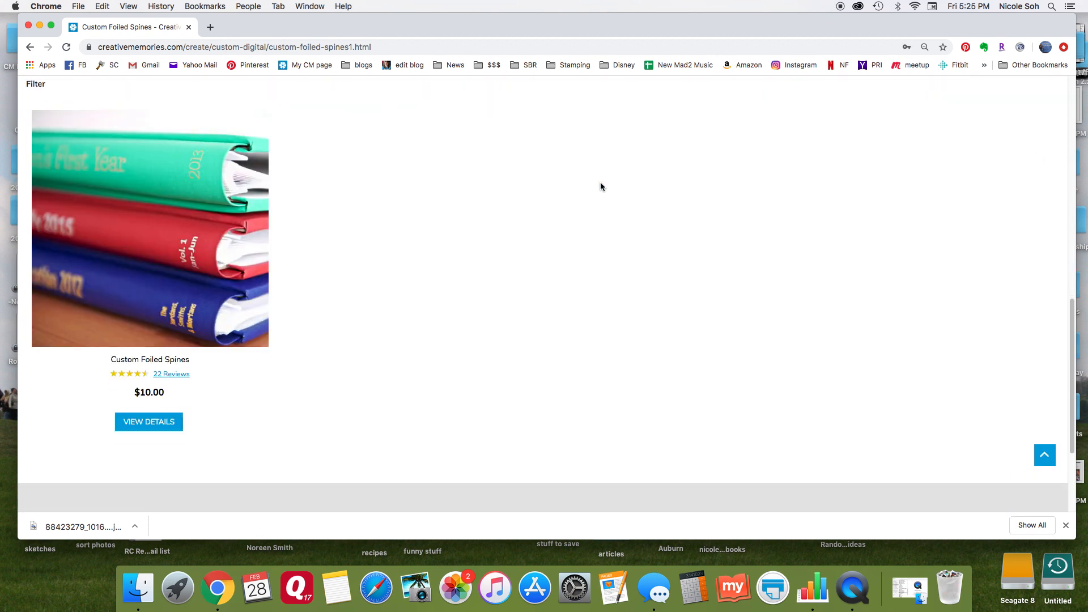
pyautogui.click(154, 424)
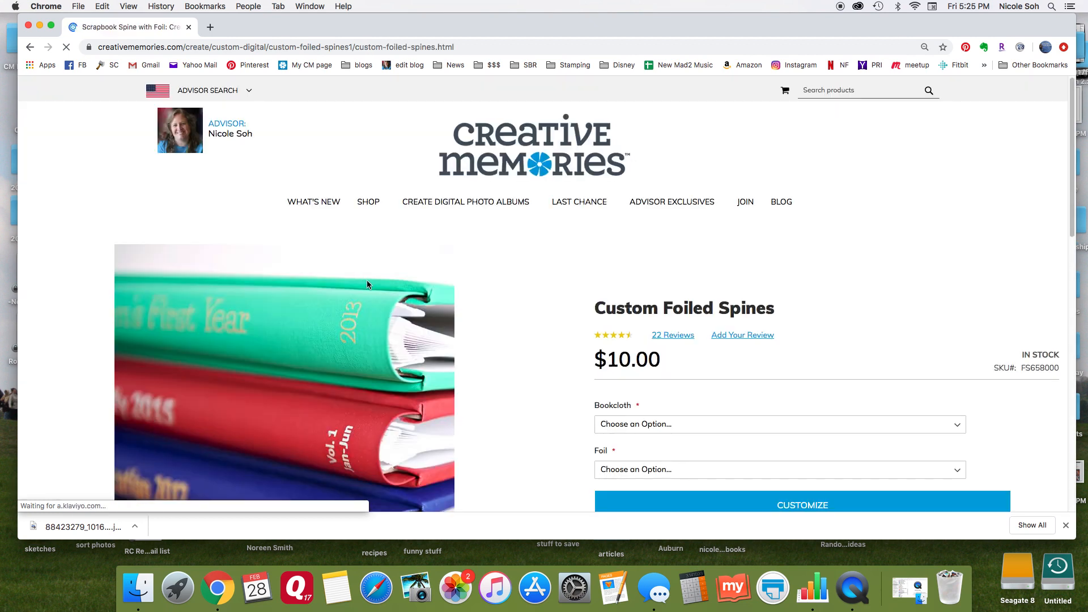
# Choose Cinnamon Sparkle as the spine's bookcloth and Black as its foil.
pyautogui.scroll(-2, 518, 284)
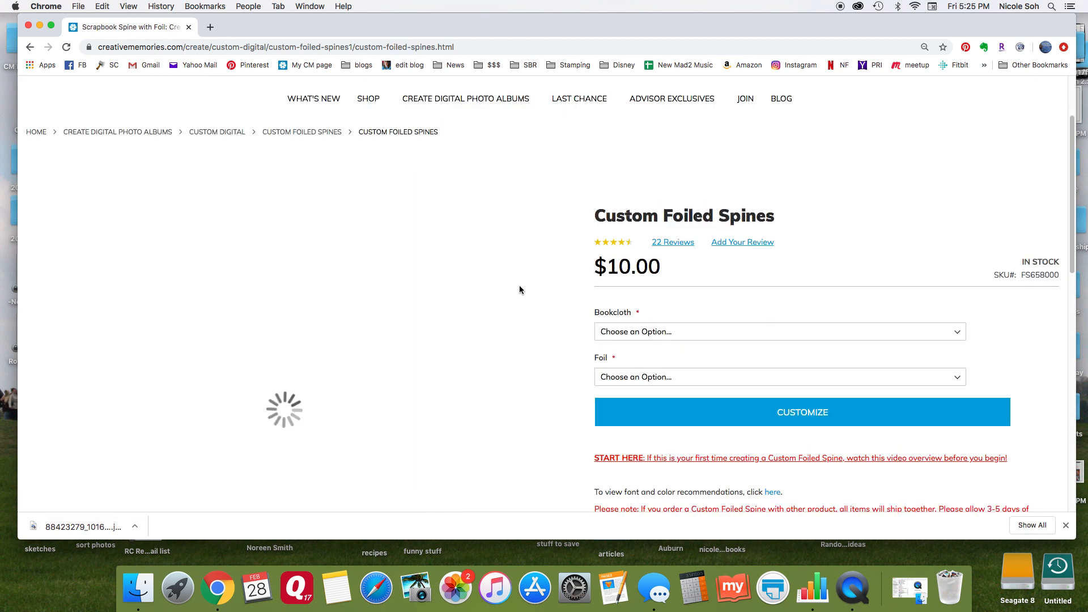
pyautogui.scroll(-1, 520, 286)
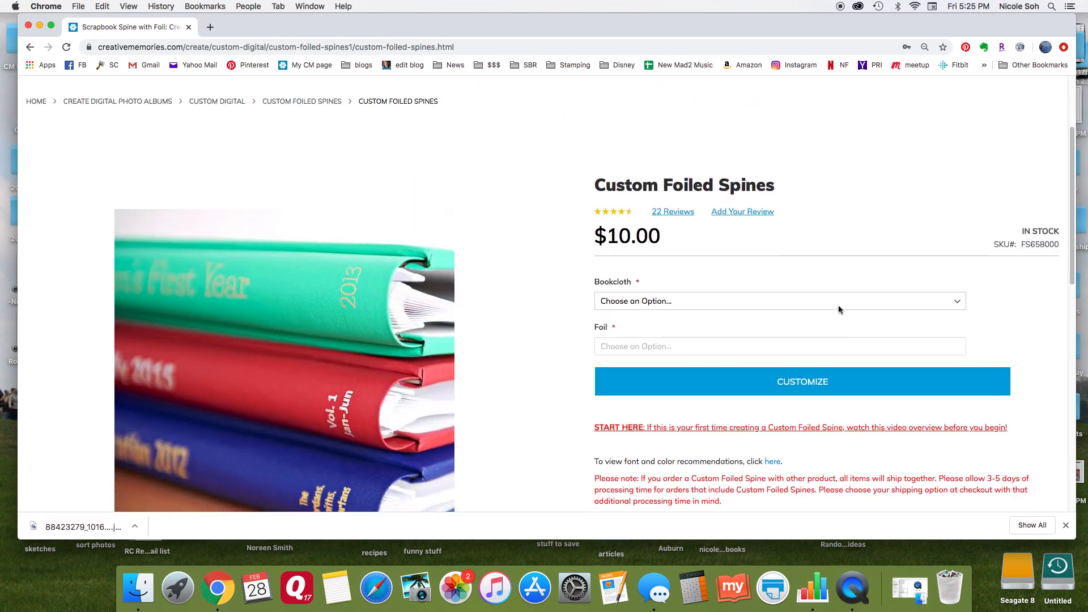
pyautogui.click(681, 307)
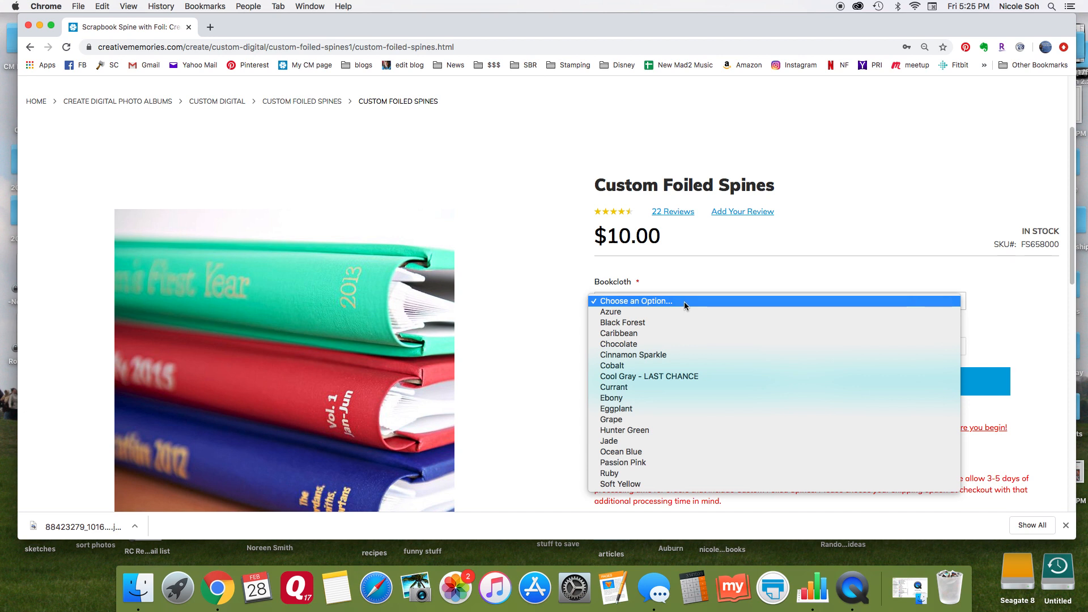
pyautogui.click(662, 356)
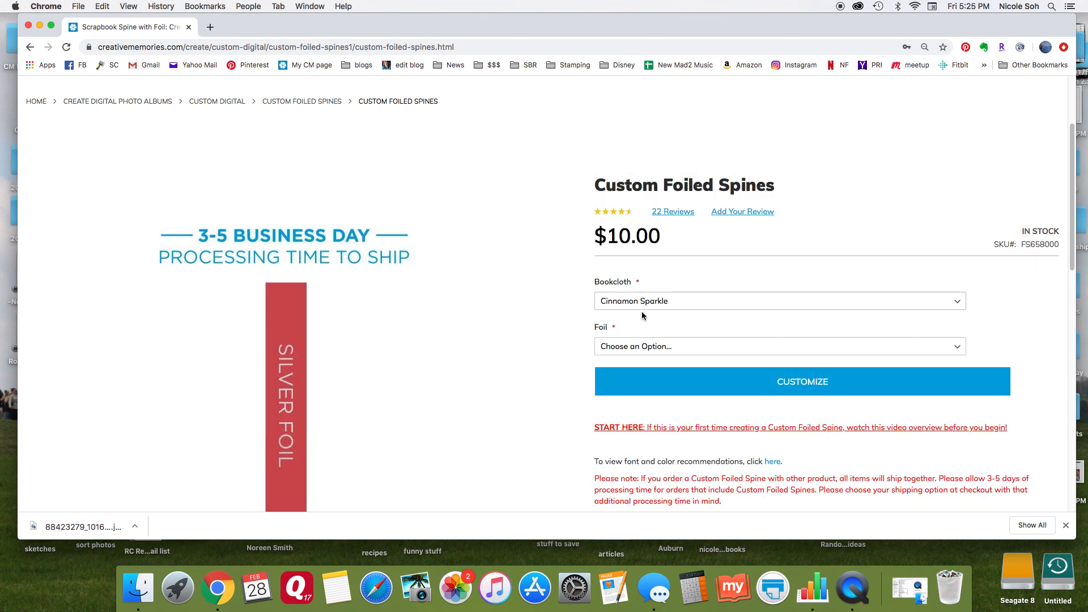
pyautogui.scroll(-1, 550, 312)
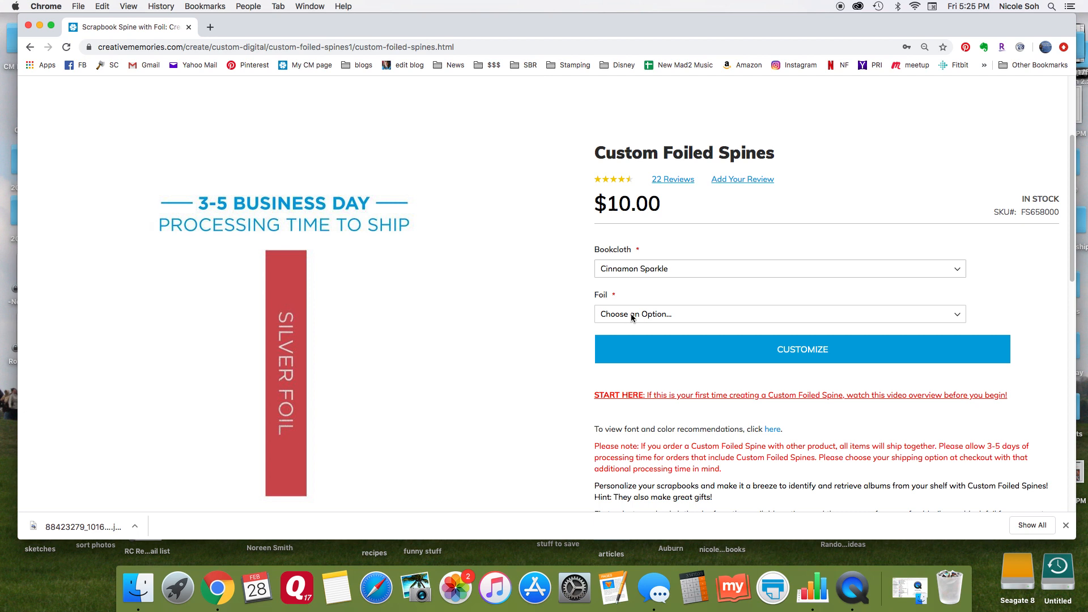
pyautogui.click(662, 316)
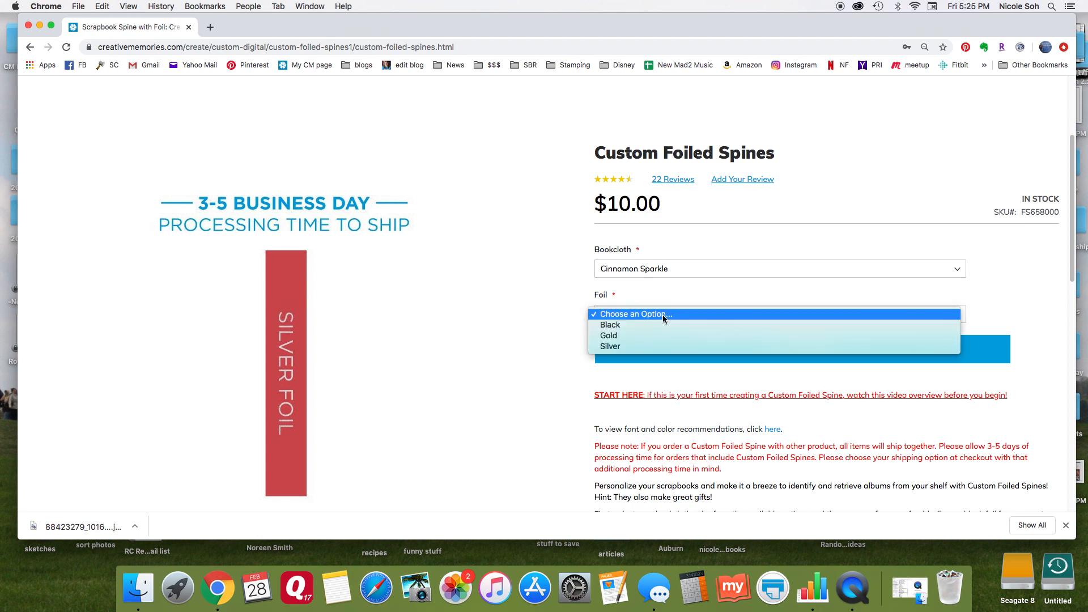
pyautogui.click(622, 325)
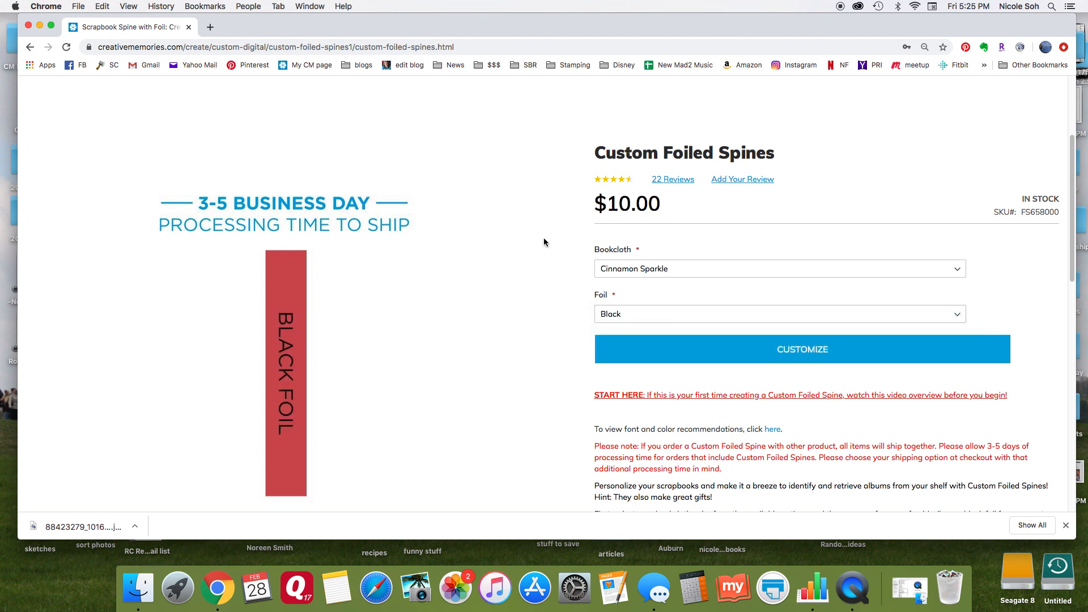
# Start customizing the spine and name the product "Disneyland 2018".
pyautogui.click(807, 354)
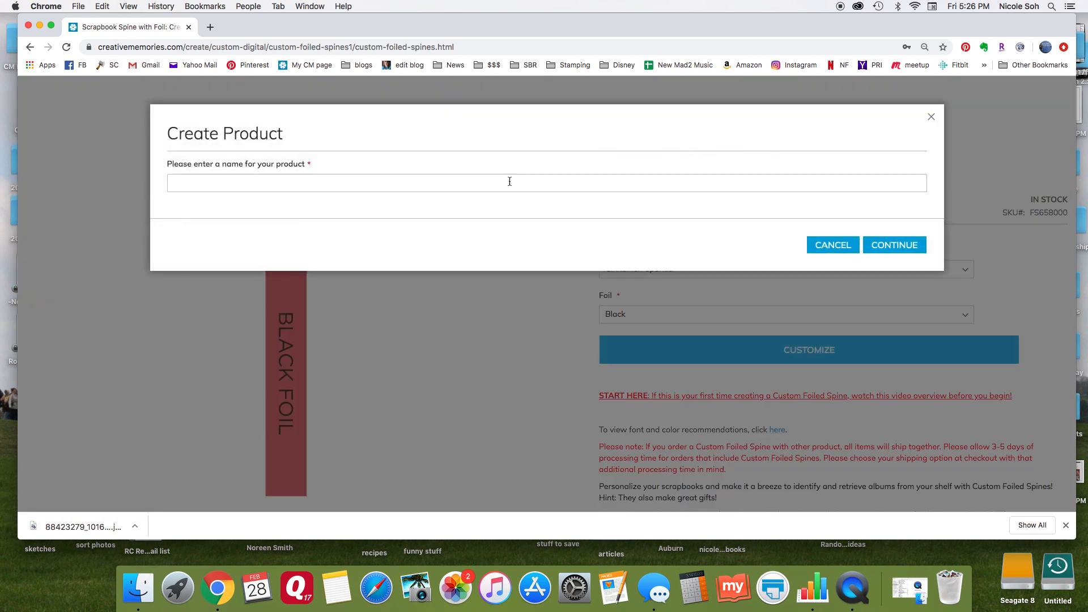
pyautogui.write('Disneyland 2018')
pyautogui.click(896, 246)
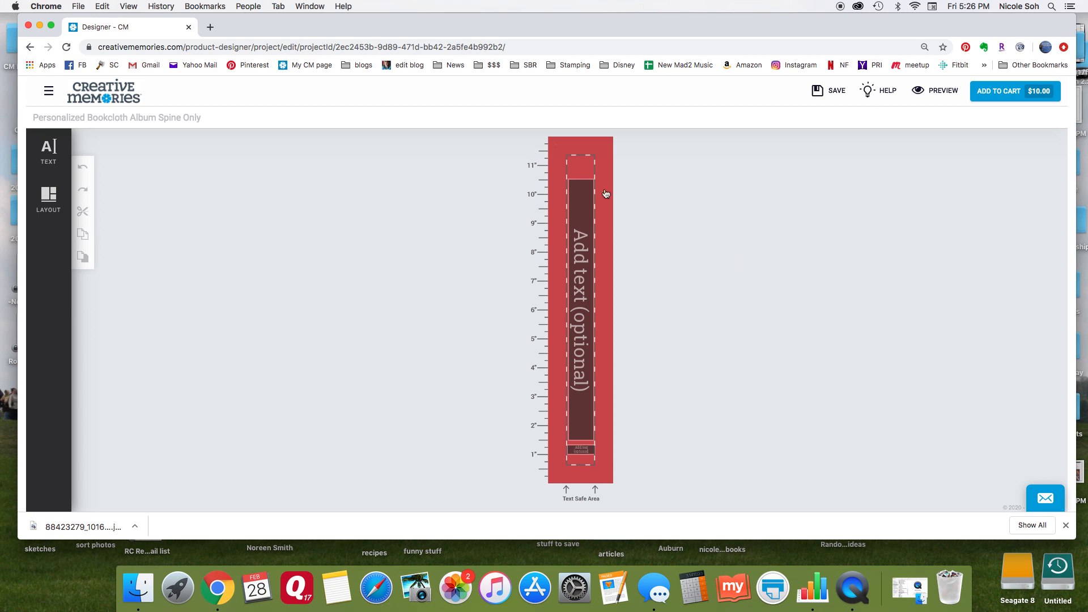
# Enter "Disneyland 2018" in the spine's large text box and open its text formatting options.
pyautogui.click(581, 249)
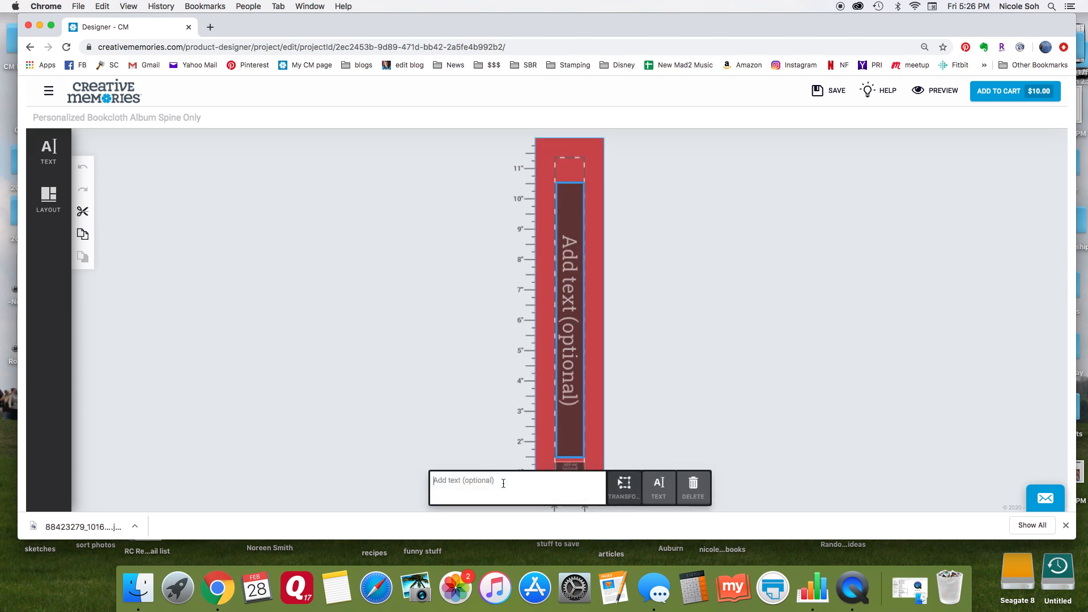
pyautogui.write('Disneylan')
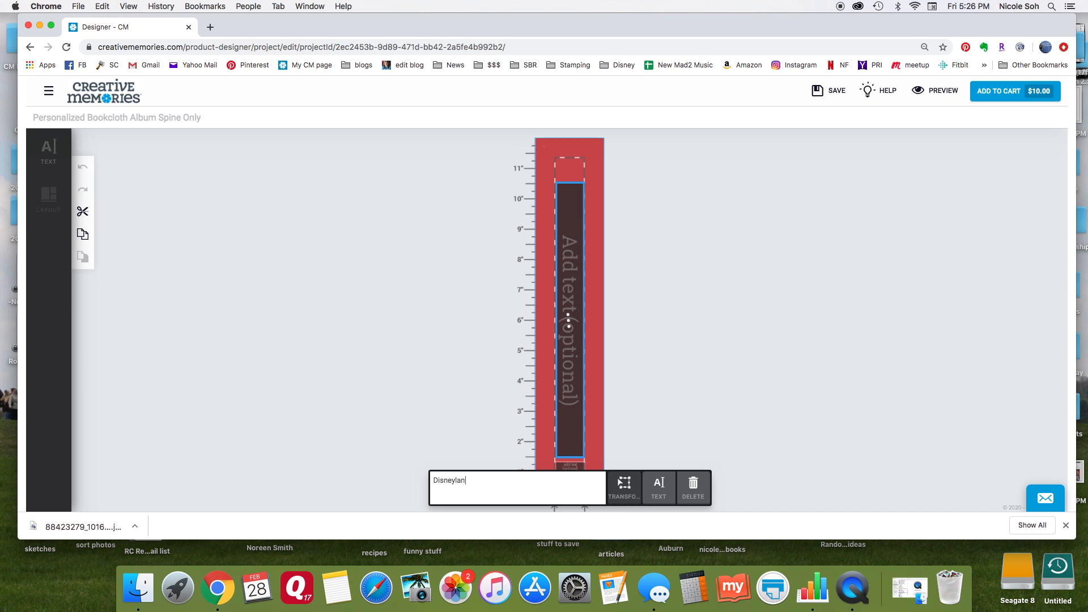
pyautogui.write('d 2018')
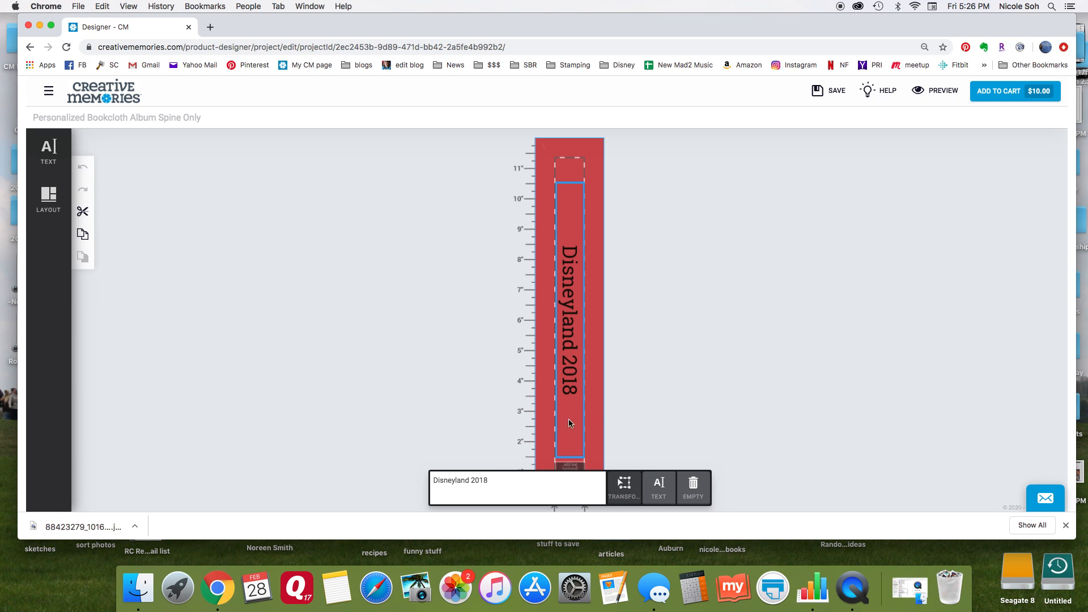
pyautogui.click(50, 150)
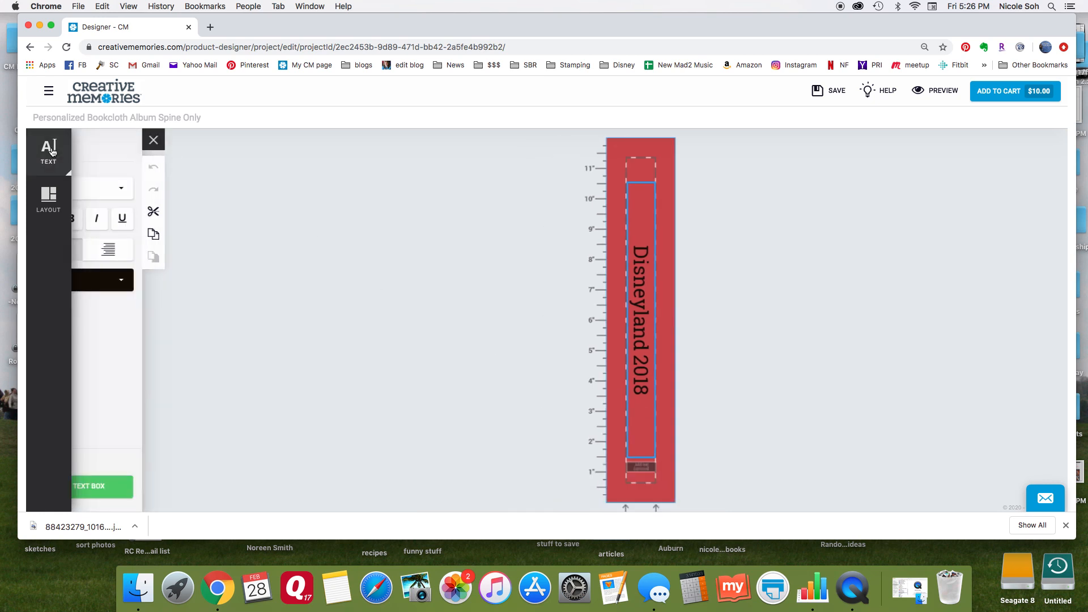
# Try the fonts Open Sans, Dream Orphans and Airplanes in the Night Sky on the spine title.
pyautogui.click(221, 191)
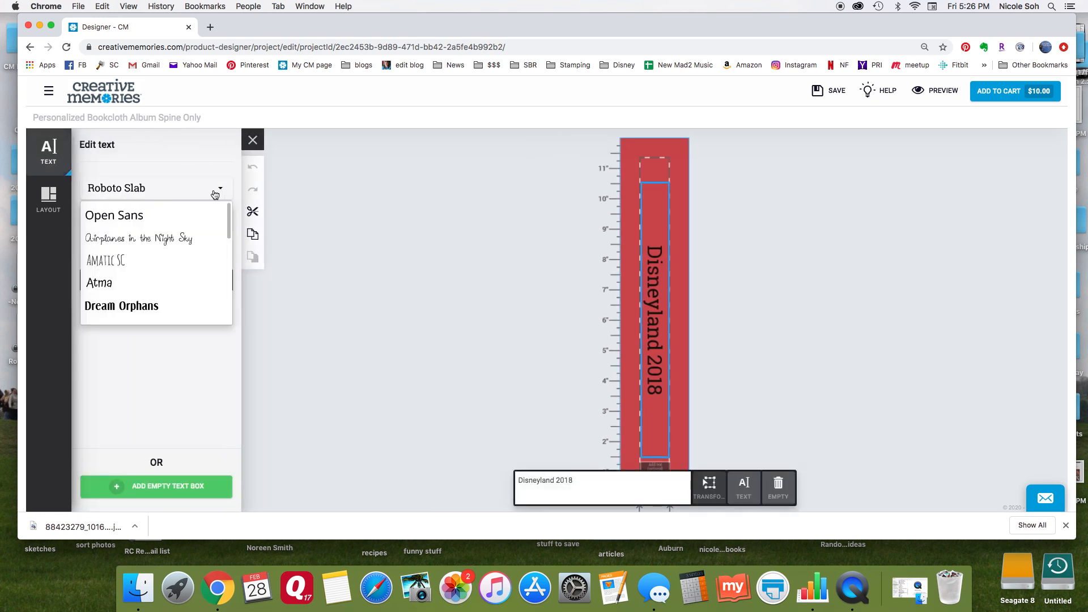
pyautogui.click(148, 219)
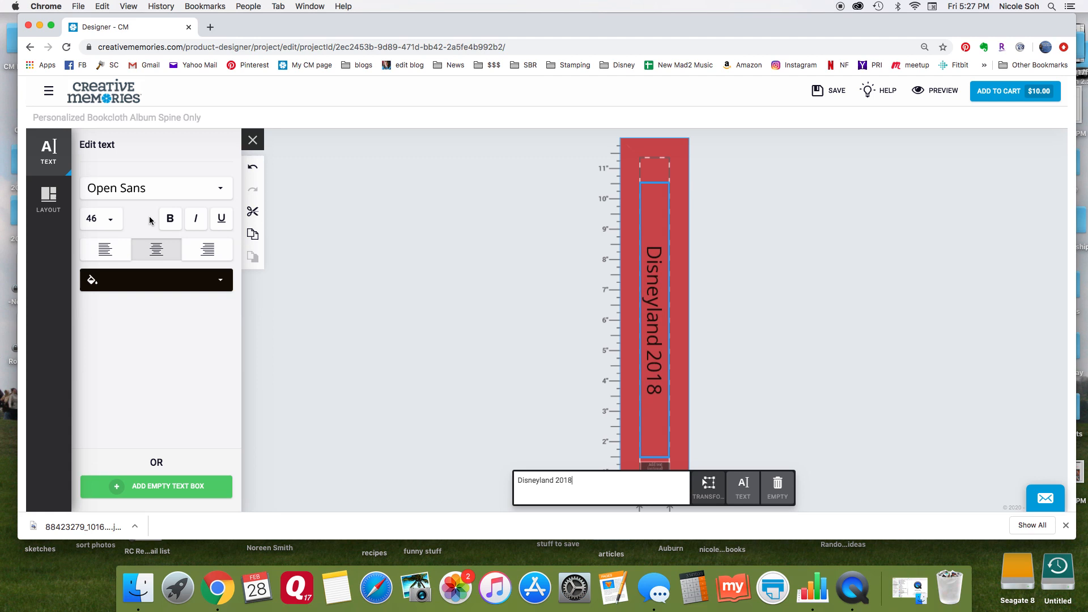
pyautogui.click(219, 193)
pyautogui.click(152, 305)
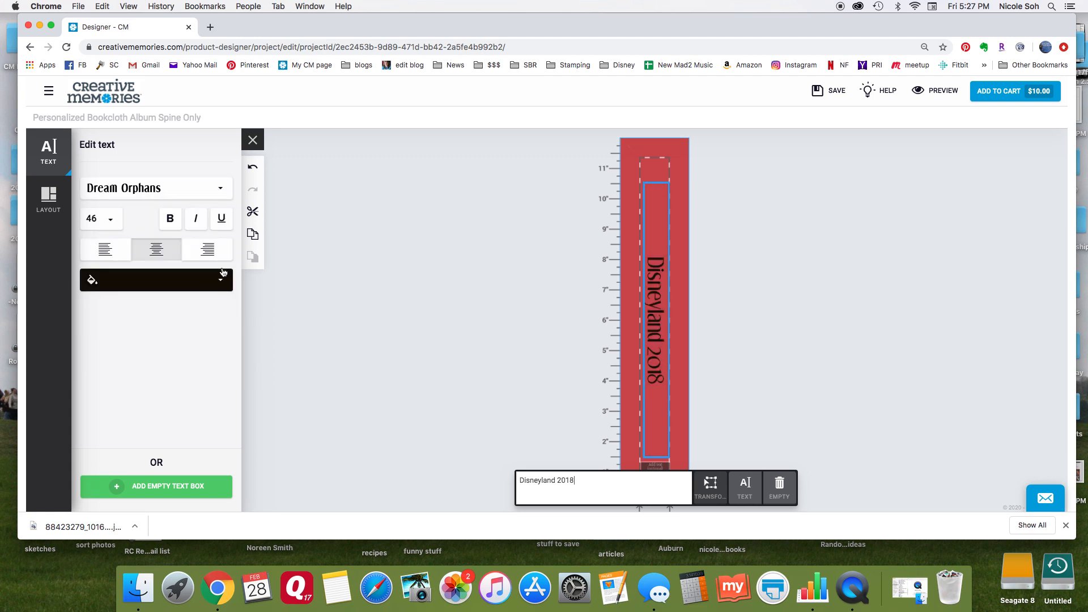
pyautogui.click(221, 189)
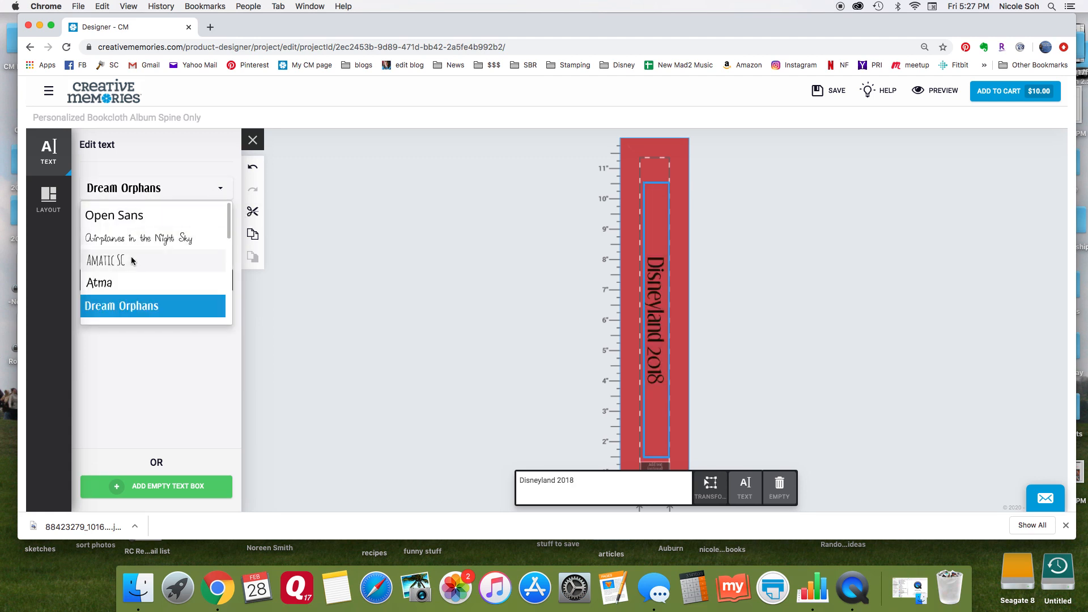
pyautogui.click(143, 240)
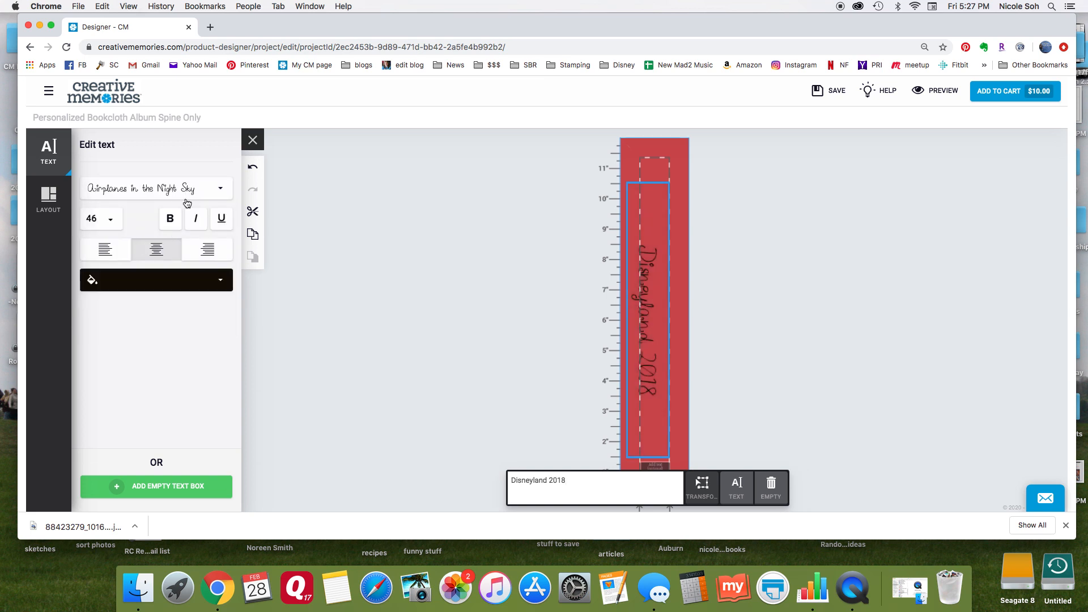
# Set the spine title's font to Mouse Memoirs.
pyautogui.click(221, 194)
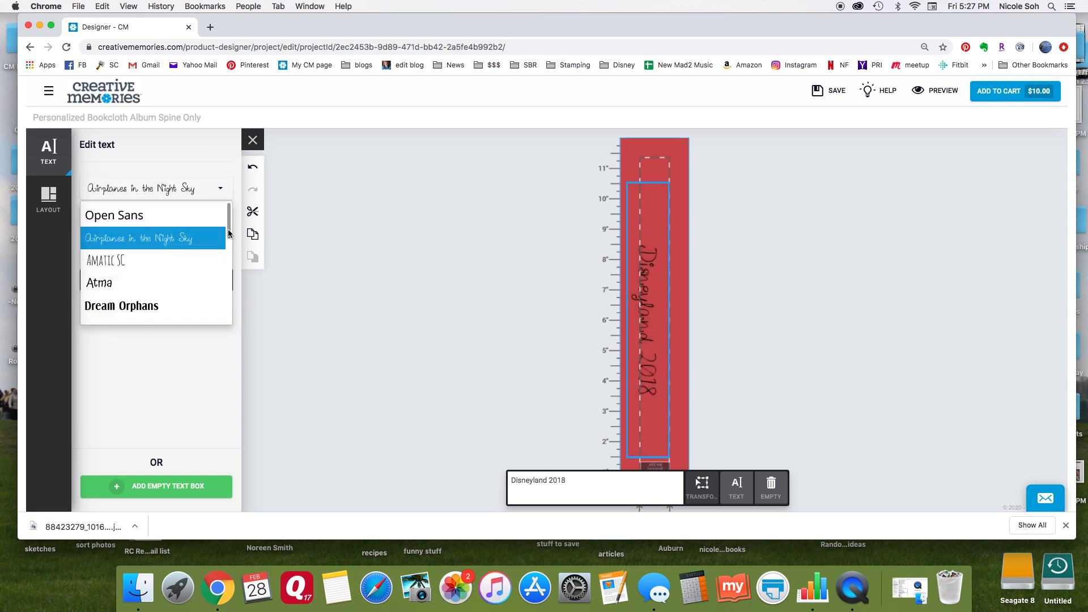
pyautogui.scroll(-5, 227, 244)
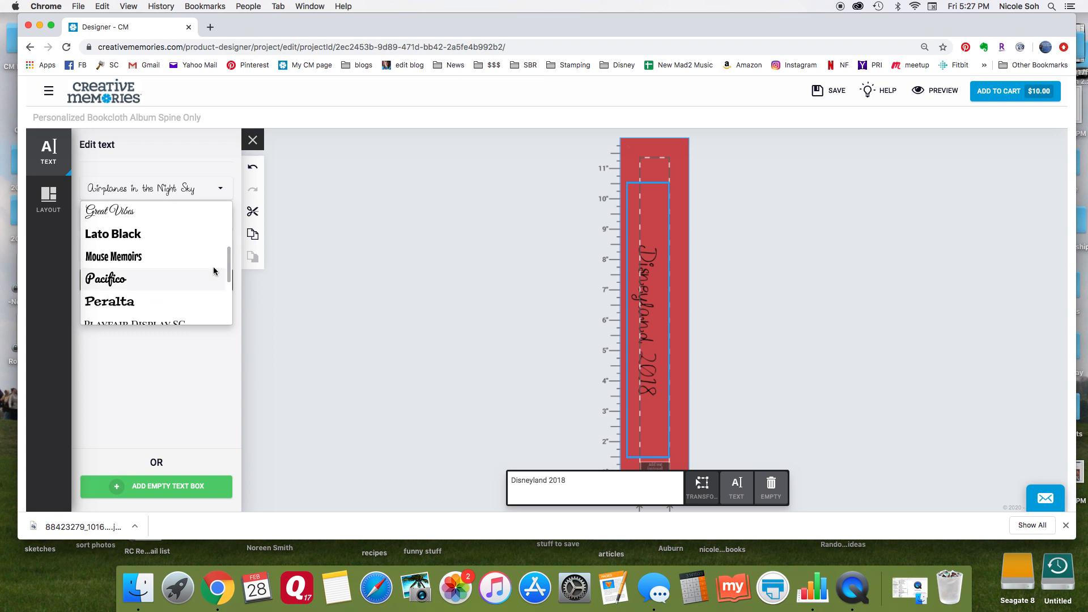
pyautogui.click(132, 260)
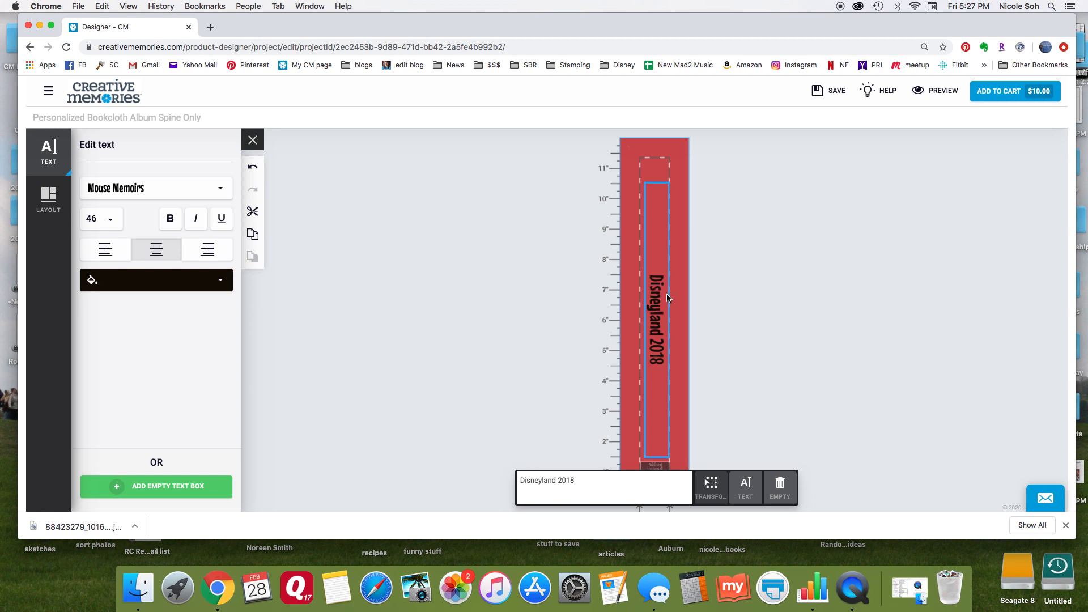
# Look through the remaining fonts available for the spine title, keeping the current font.
pyautogui.click(221, 192)
pyautogui.scroll(-3, 182, 256)
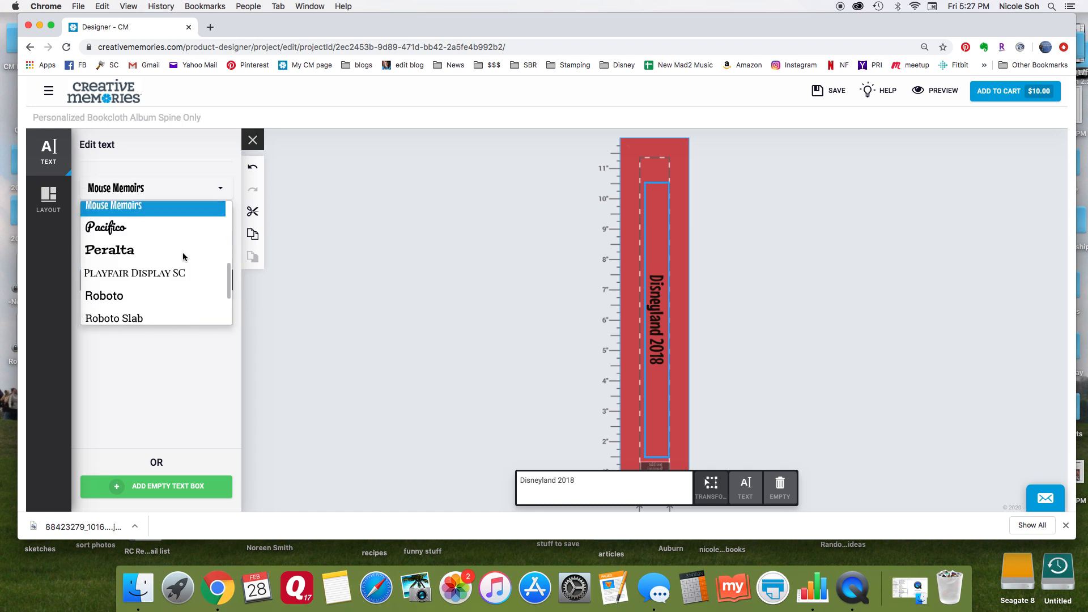
pyautogui.scroll(-2, 182, 256)
pyautogui.scroll(-5, 183, 256)
pyautogui.scroll(-5, 183, 257)
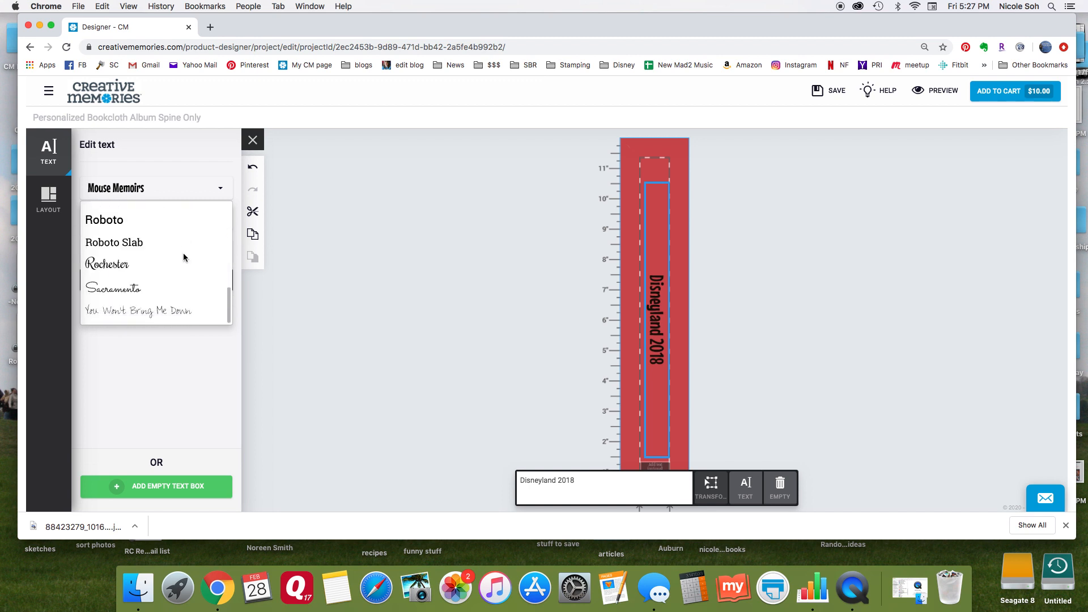
pyautogui.scroll(10, 183, 257)
pyautogui.scroll(-3, 180, 261)
pyautogui.scroll(-4, 177, 265)
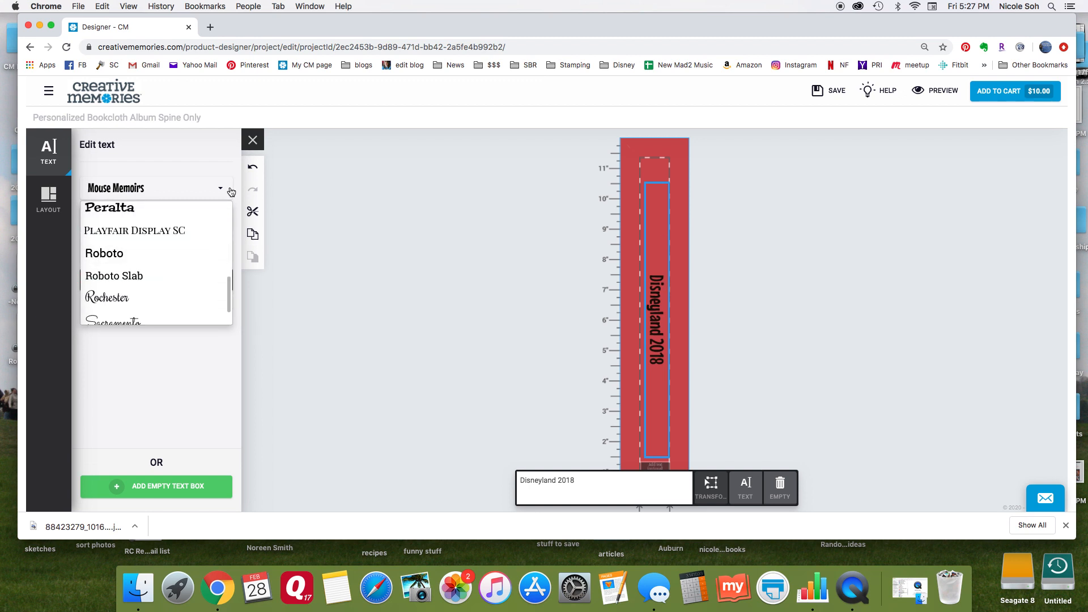
pyautogui.click(205, 189)
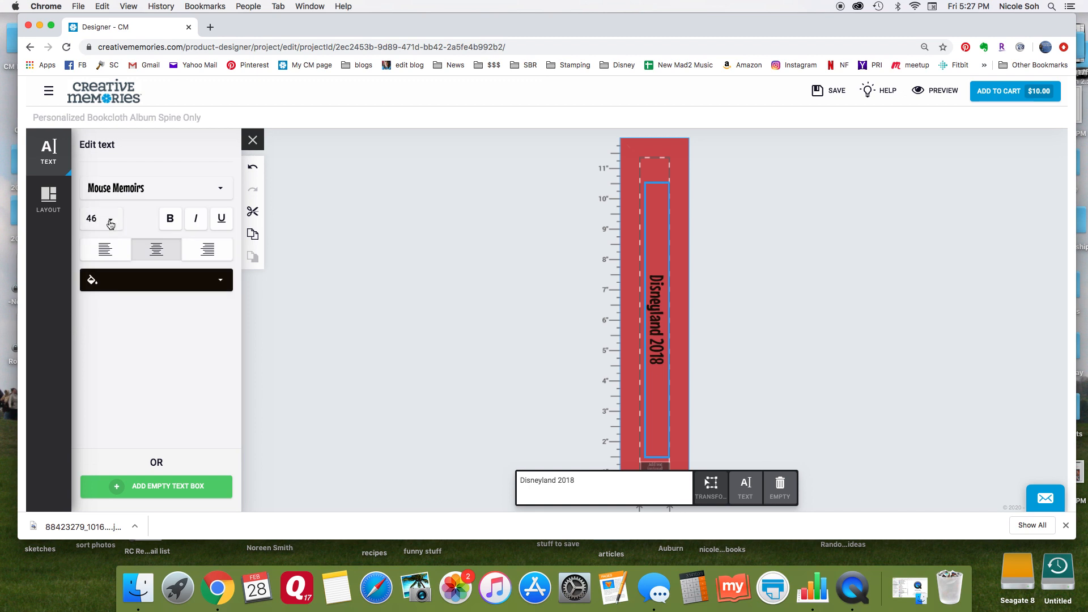
# Set the spine title's font size to 90 and move its text box to the middle of the spine's width.
pyautogui.click(109, 220)
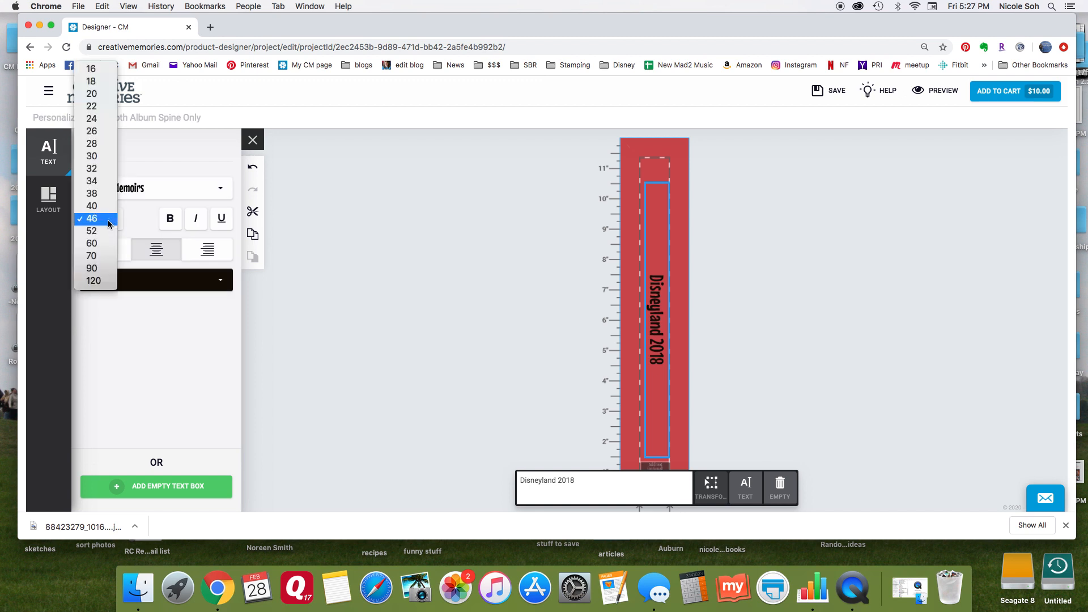
pyautogui.click(105, 267)
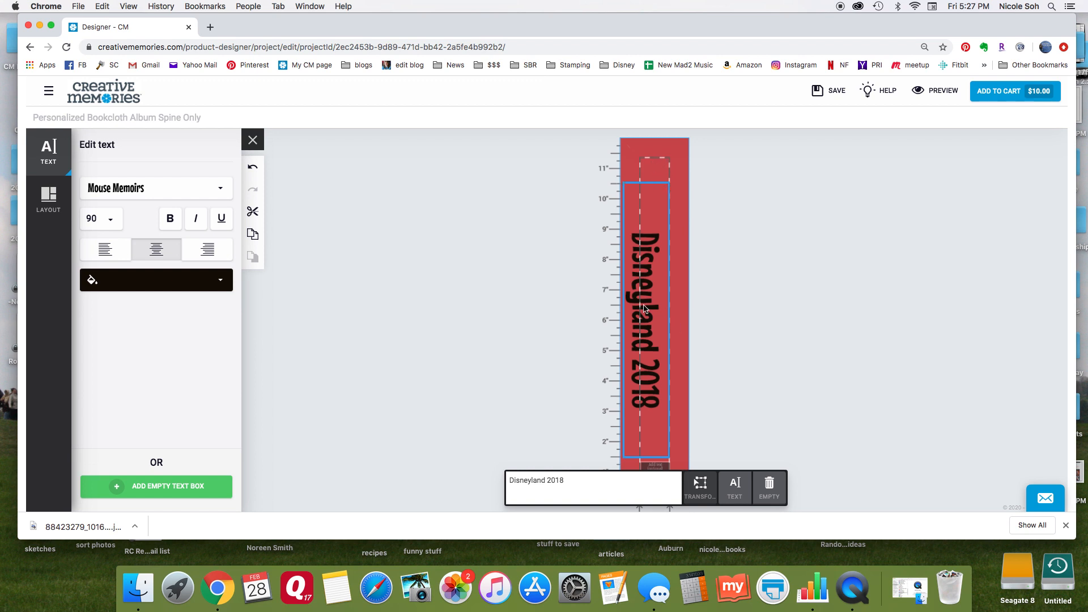
pyautogui.click(699, 487)
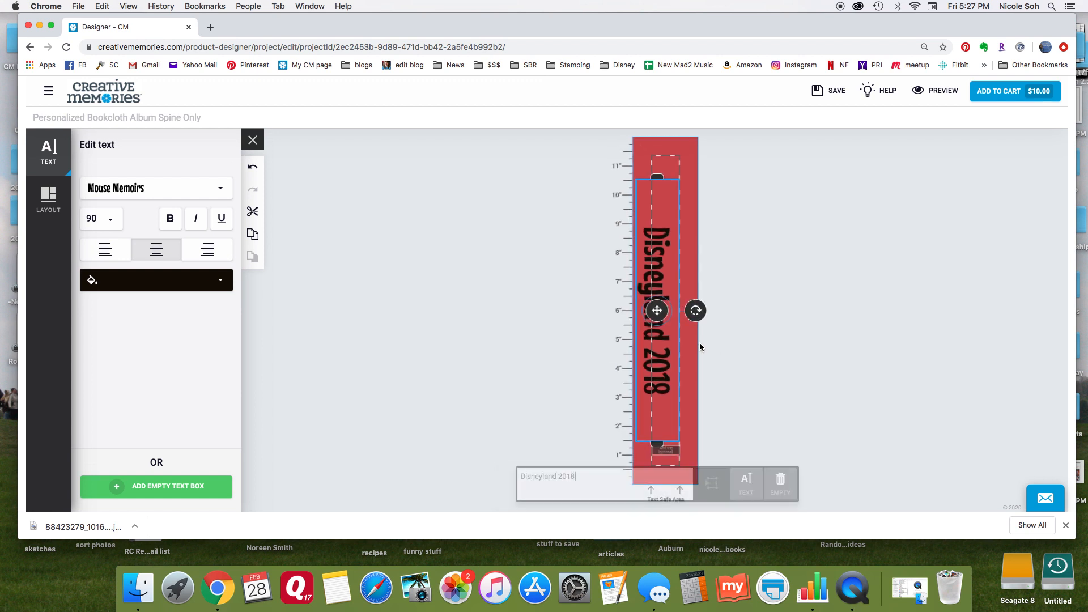
pyautogui.moveTo(658, 310); pyautogui.dragTo(669, 310)
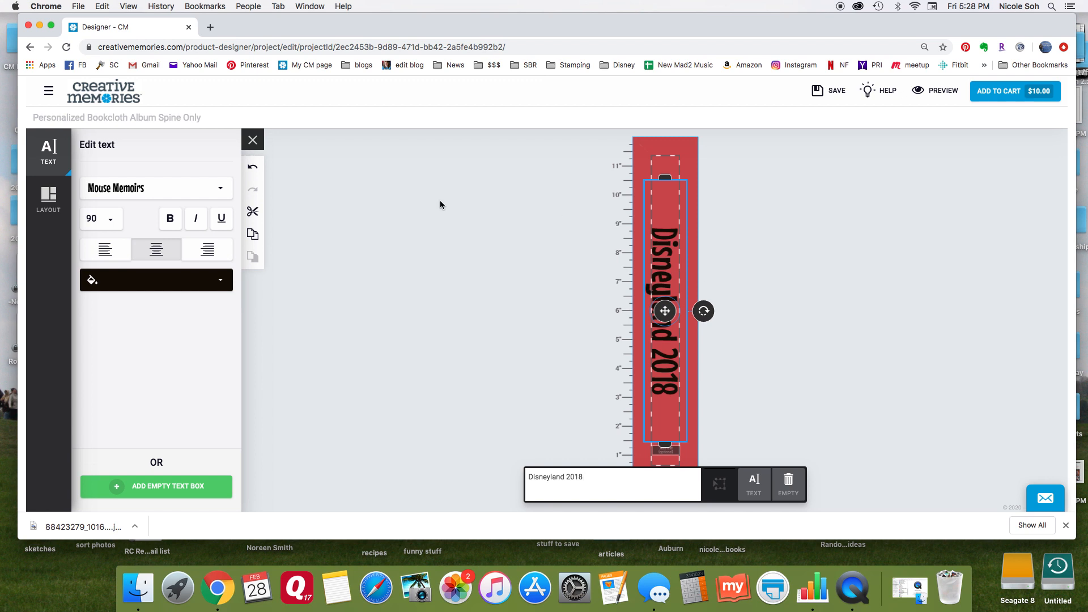
# Left-align the spine title and shift its text box down so it starts at the 10-inch mark.
pyautogui.click(103, 254)
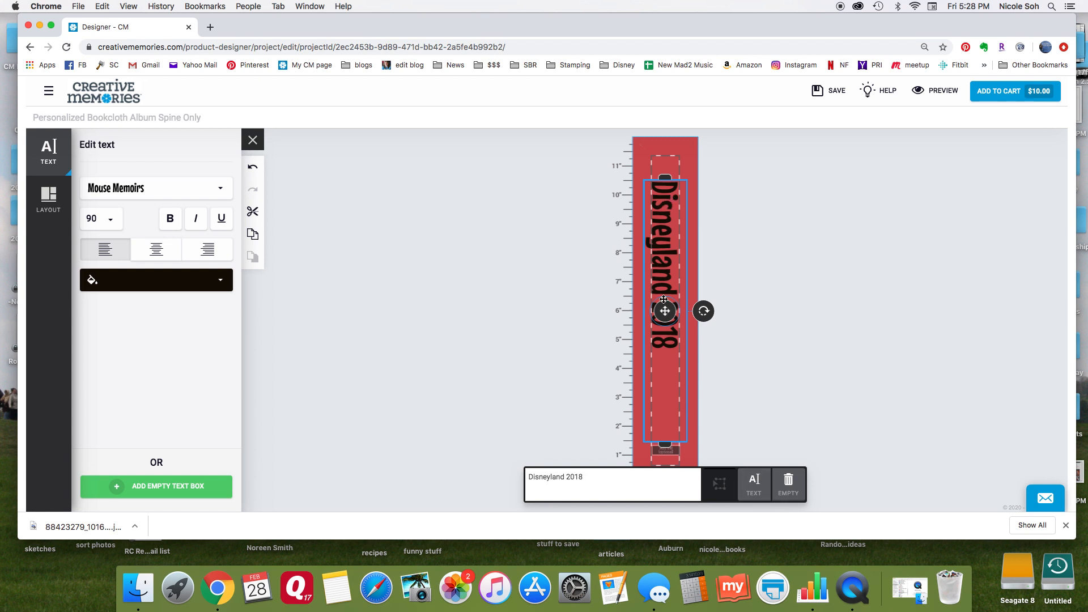
pyautogui.moveTo(666, 310); pyautogui.dragTo(667, 322)
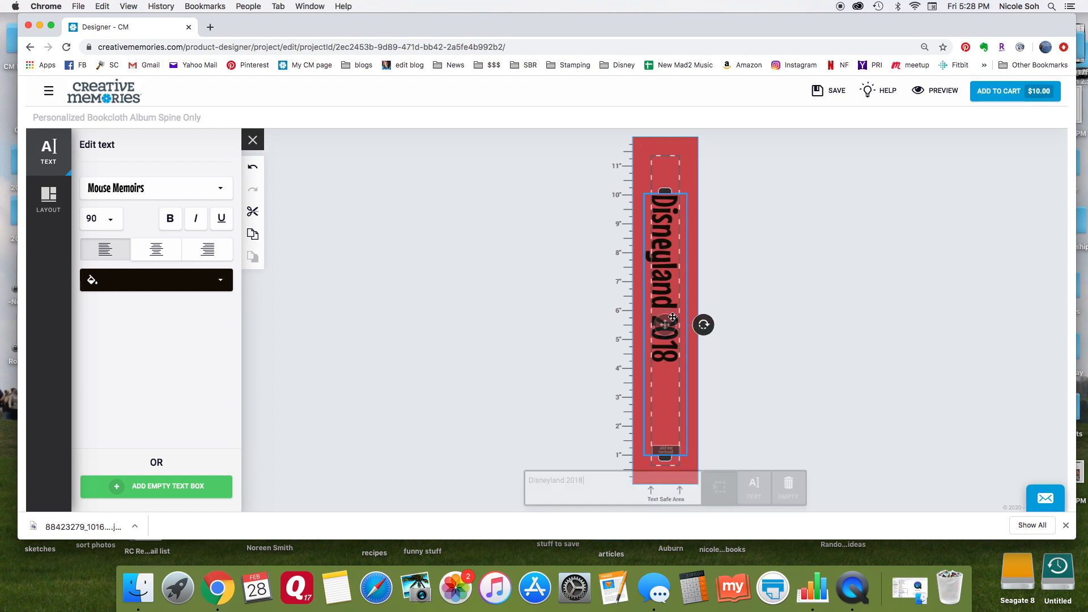
pyautogui.click(729, 339)
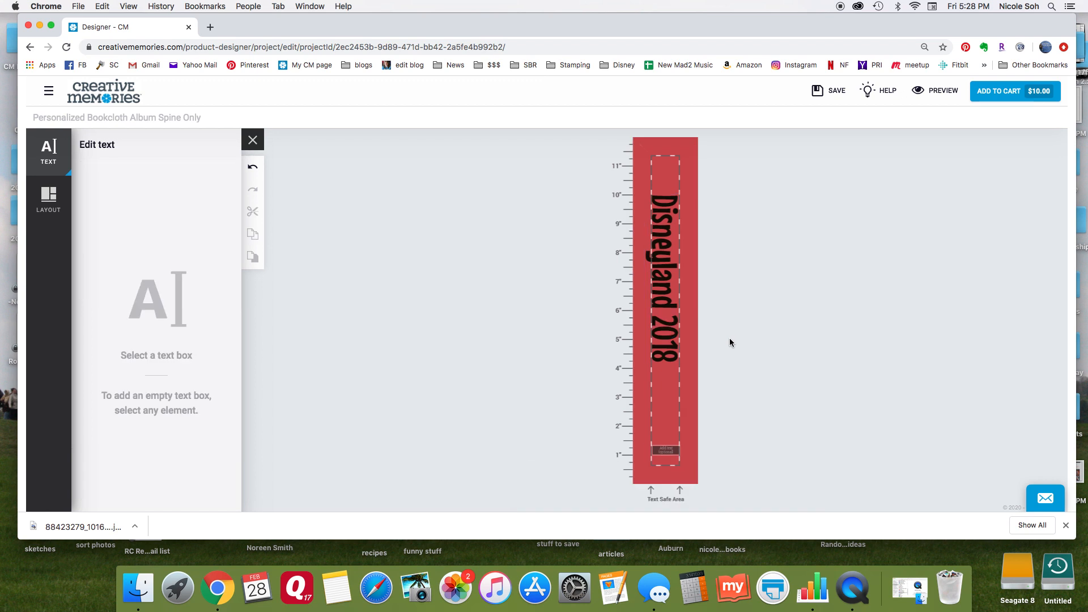
# Move the title's text box back up to start at about 10.5 inches, clear of the small text box at the spine's foot.
pyautogui.click(668, 451)
pyautogui.click(705, 455)
pyautogui.click(667, 453)
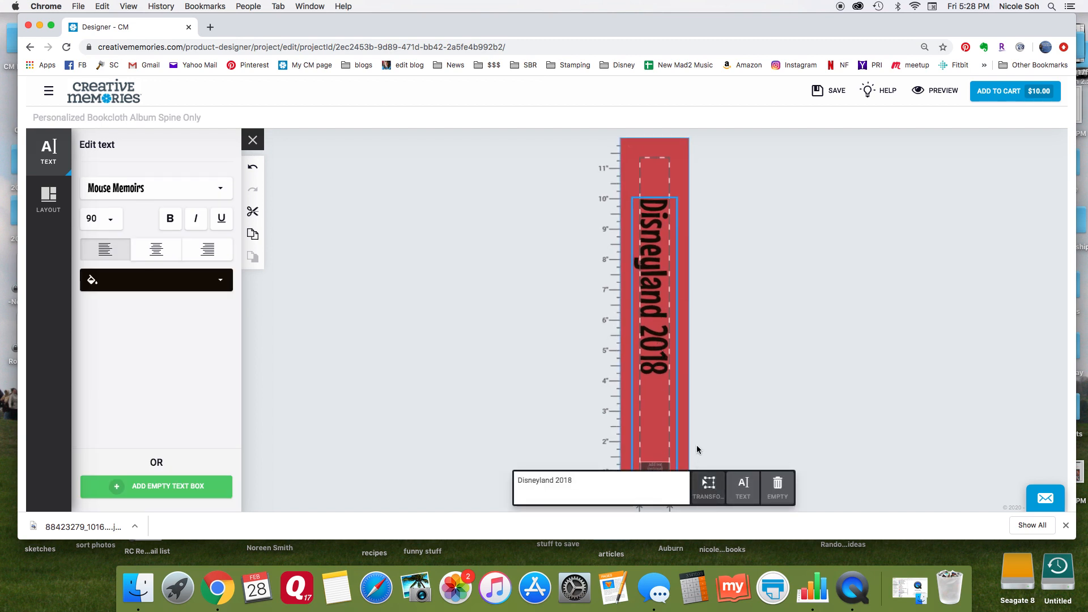
pyautogui.click(708, 488)
pyautogui.moveTo(665, 328); pyautogui.dragTo(665, 311)
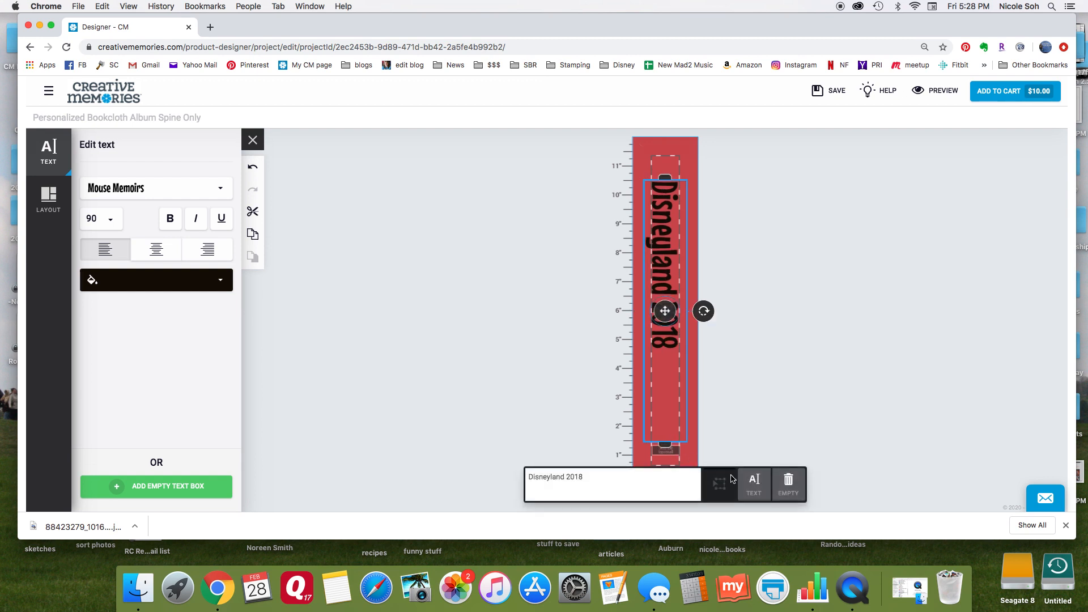
pyautogui.click(767, 443)
# Enter "January 15-20" in the small text box at the foot of the spine.
pyautogui.click(658, 453)
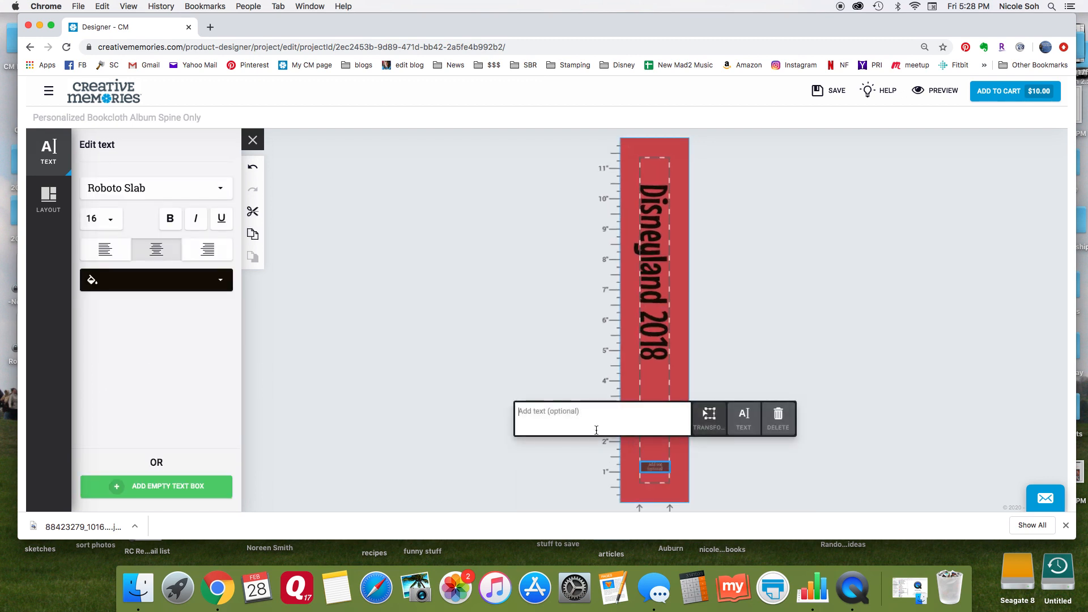
pyautogui.write('Juan')
pyautogui.press('BackSpace')
pyautogui.write('anuary 15-20')
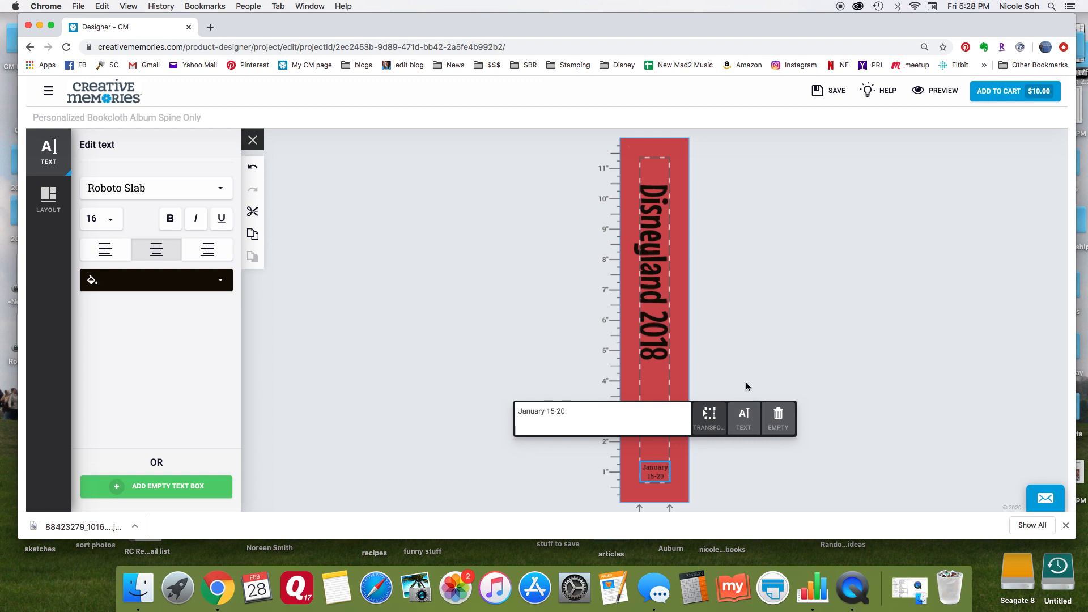
pyautogui.click(340, 308)
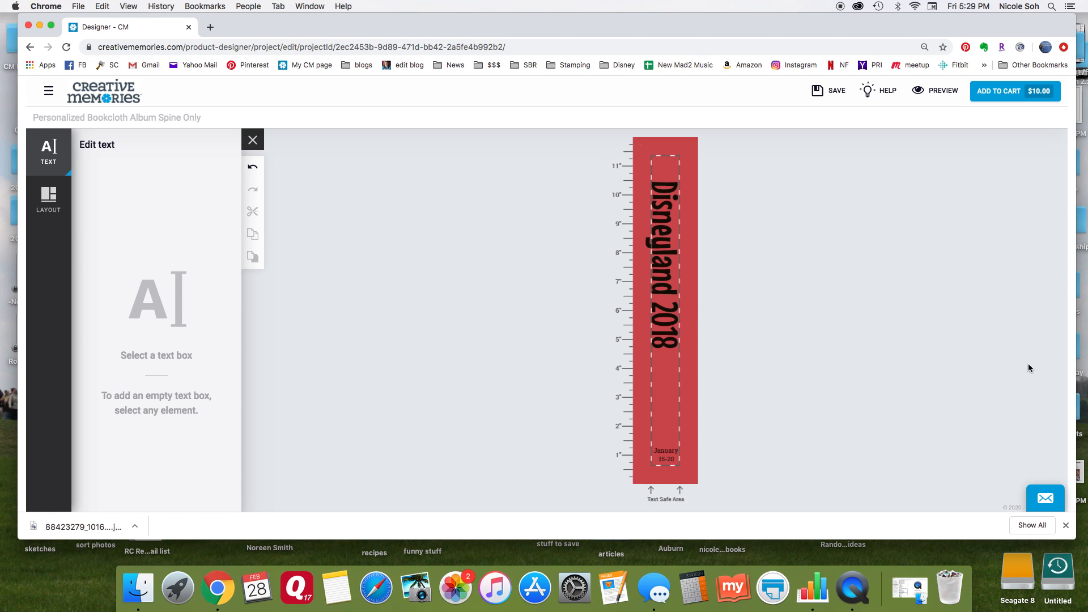
# Save the spine project, approve it for printing and add one to the shopping cart.
pyautogui.click(822, 93)
pyautogui.click(1009, 94)
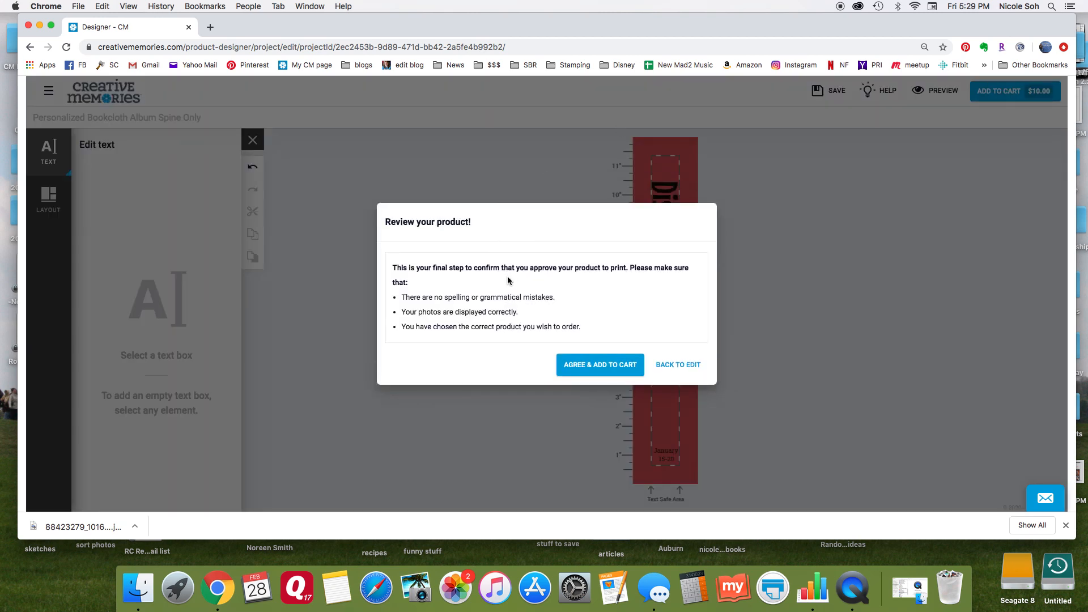
pyautogui.click(602, 369)
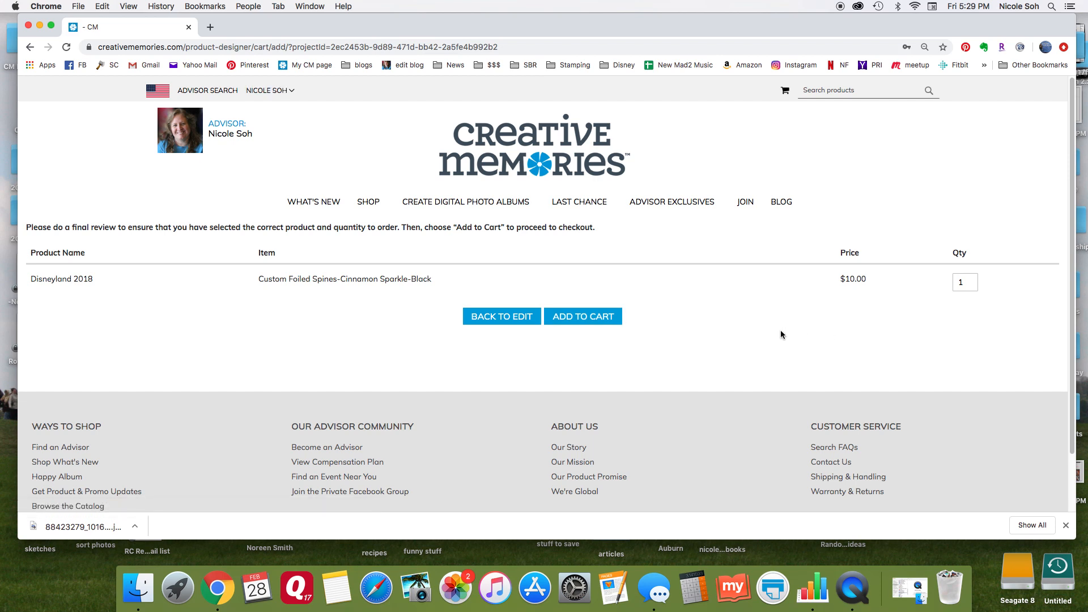
pyautogui.click(590, 318)
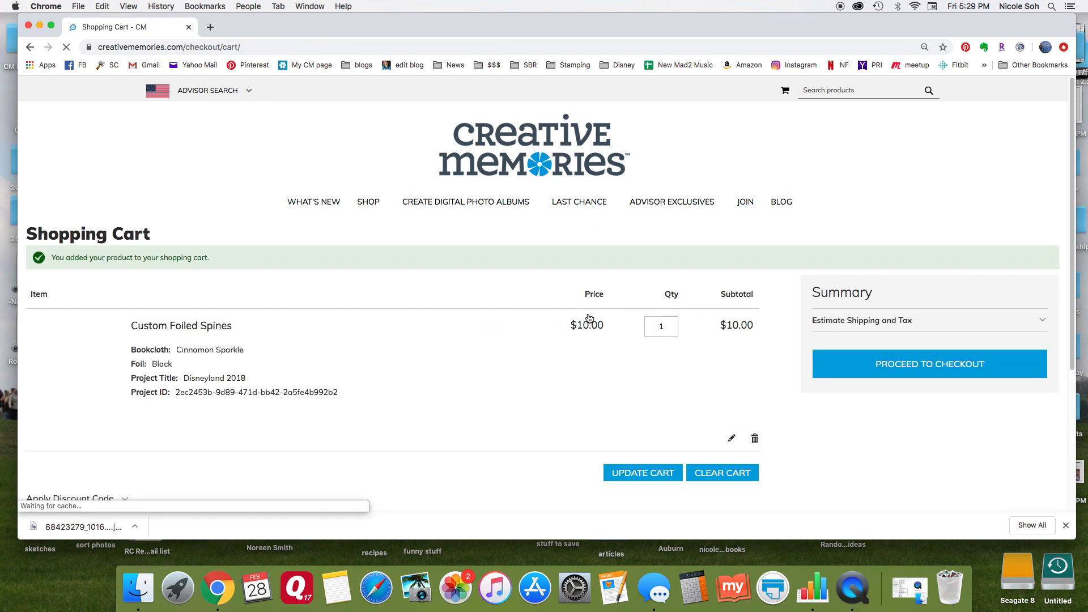
# Review the spine in the shopping cart and open the account's list of custom products.
pyautogui.scroll(-2, 549, 250)
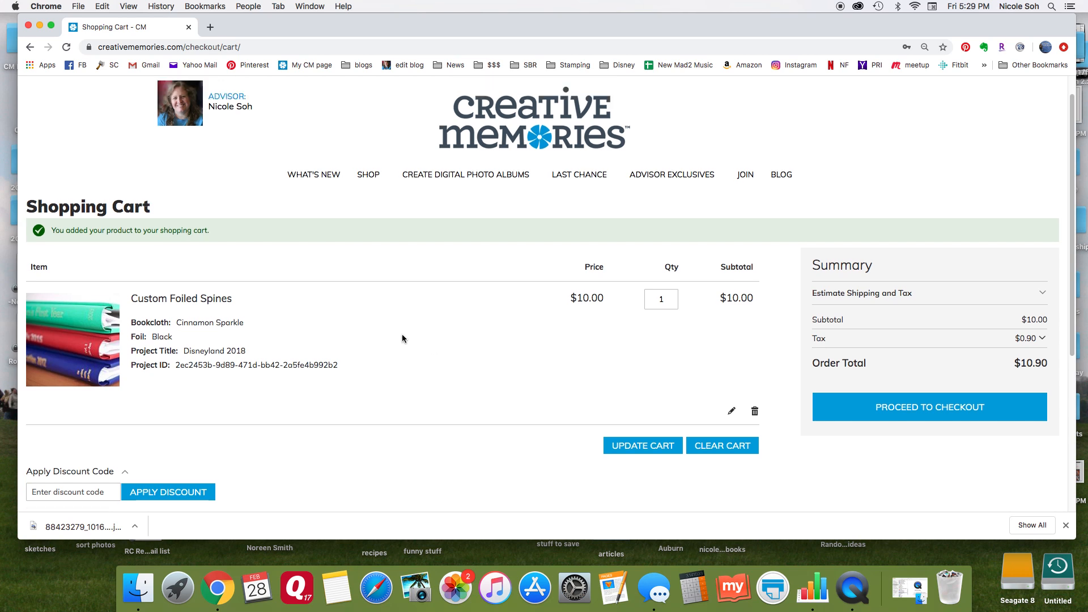
pyautogui.scroll(2, 402, 335)
pyautogui.click(278, 91)
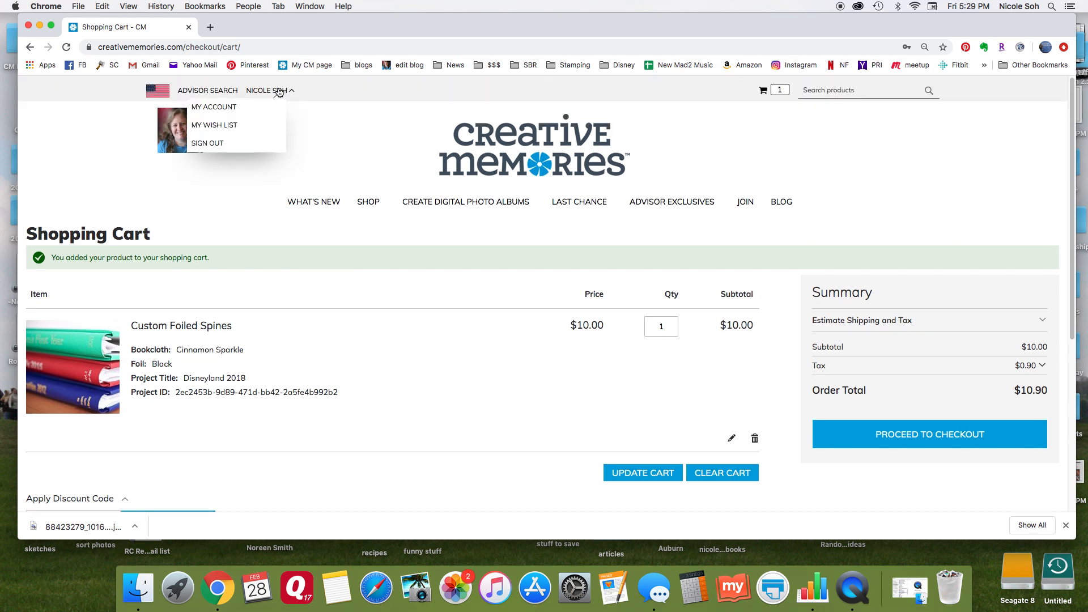
pyautogui.click(229, 107)
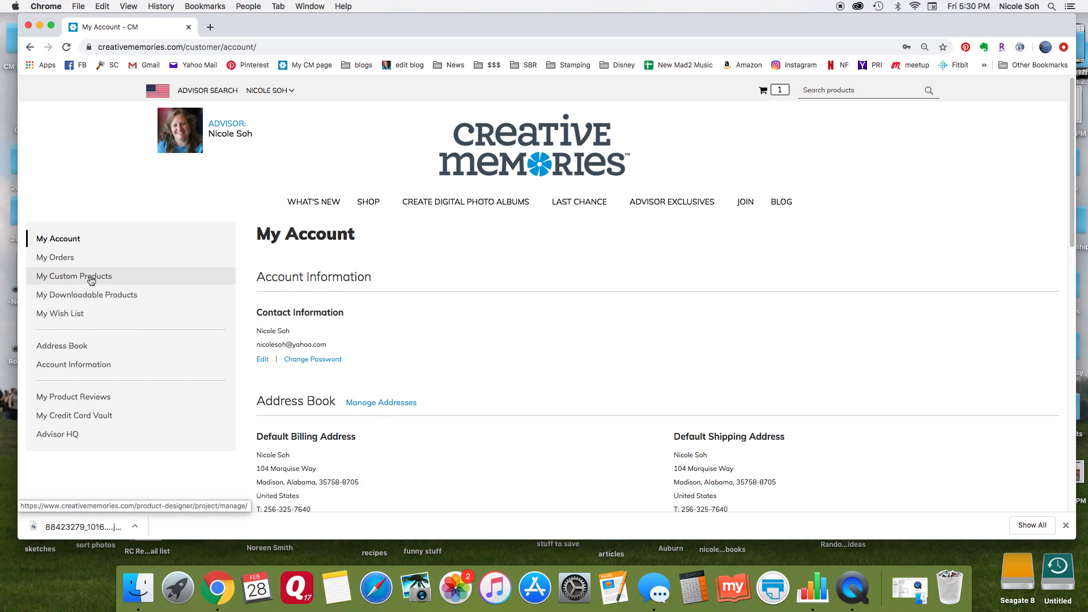
pyautogui.click(90, 279)
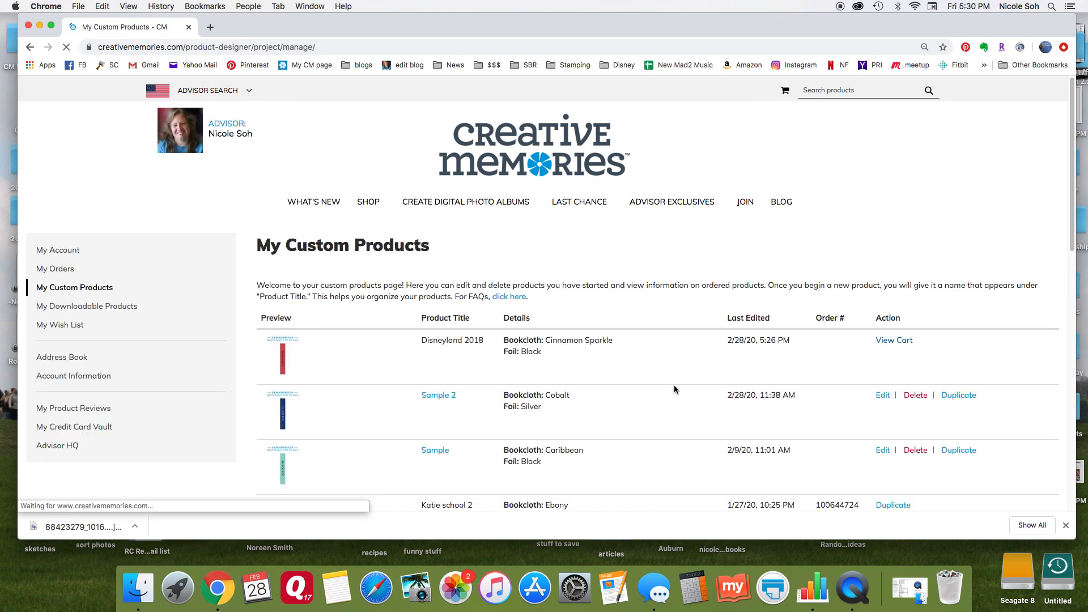
# Examine the first page of custom products, checking the spine previews, bookcloth and foil details, and the edit, delete and duplicate options.
pyautogui.scroll(-2, 684, 318)
pyautogui.scroll(-5, 685, 319)
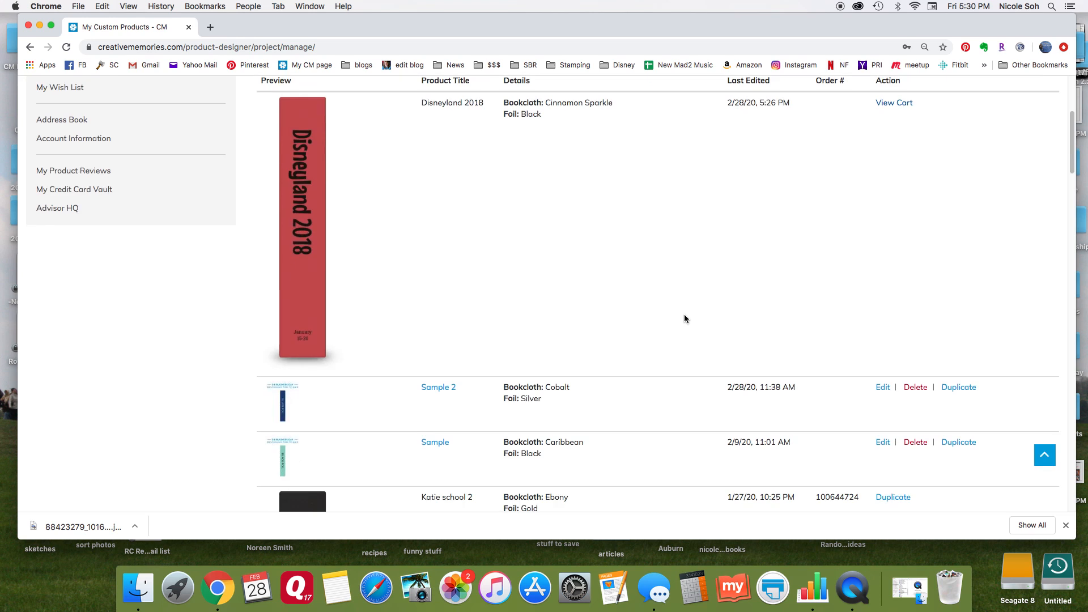
pyautogui.scroll(-1, 685, 318)
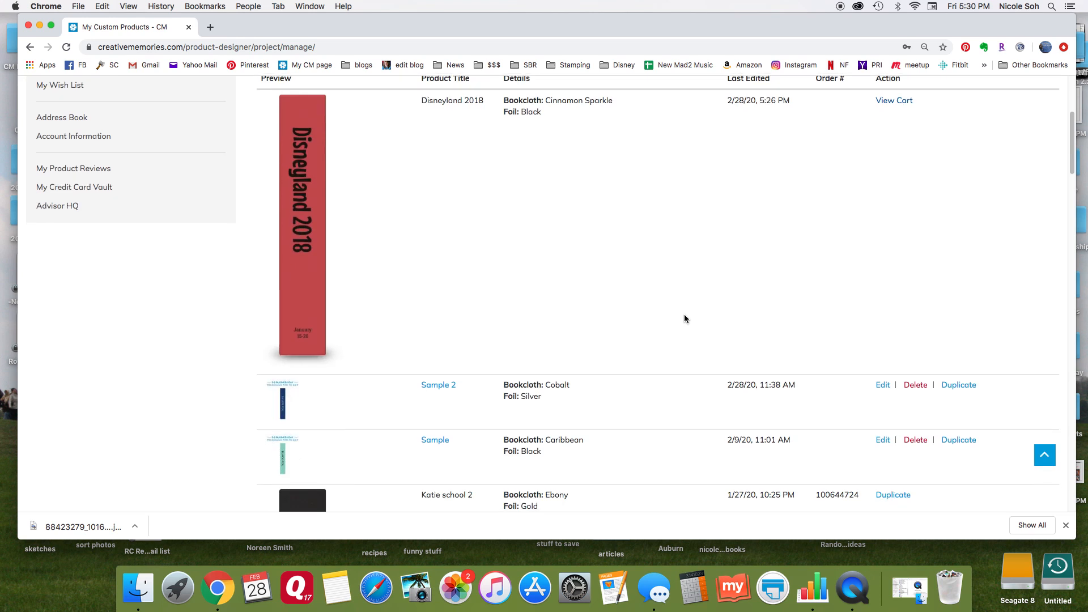
pyautogui.scroll(-2, 684, 316)
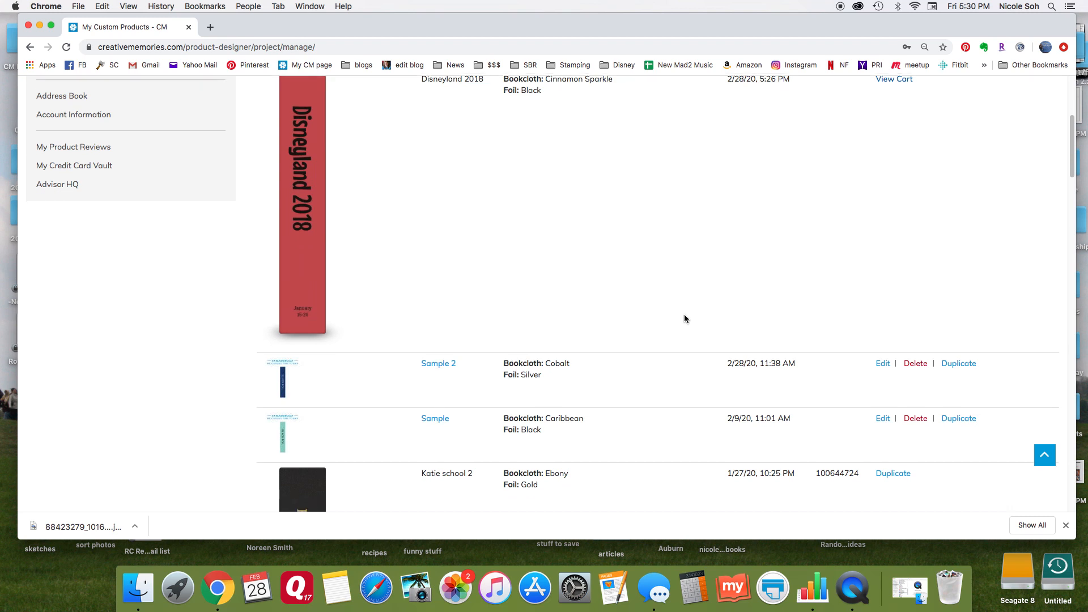
pyautogui.scroll(-2, 567, 320)
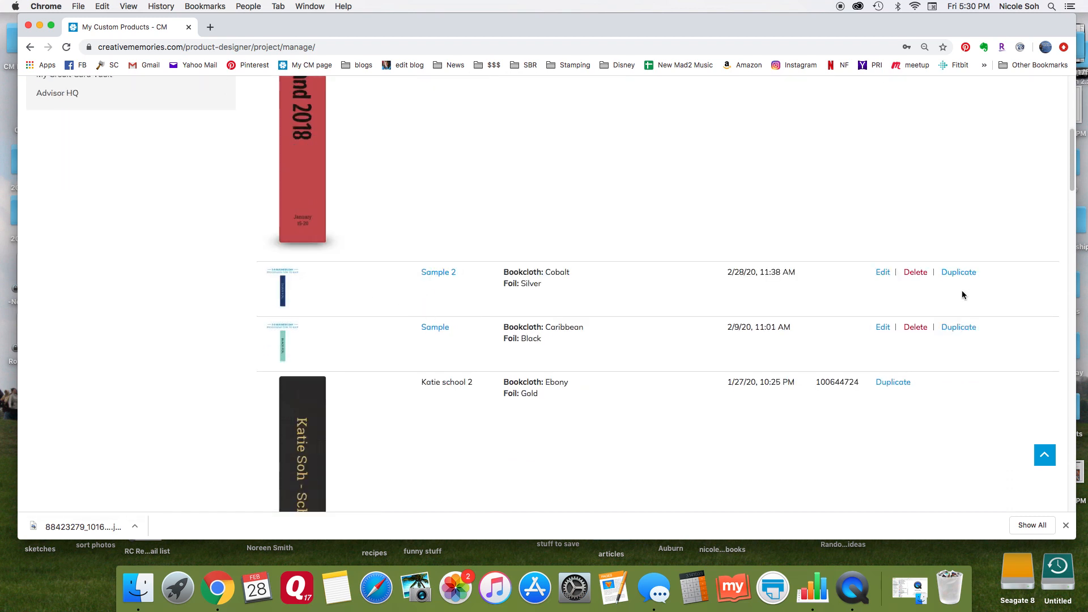
pyautogui.scroll(-2, 918, 279)
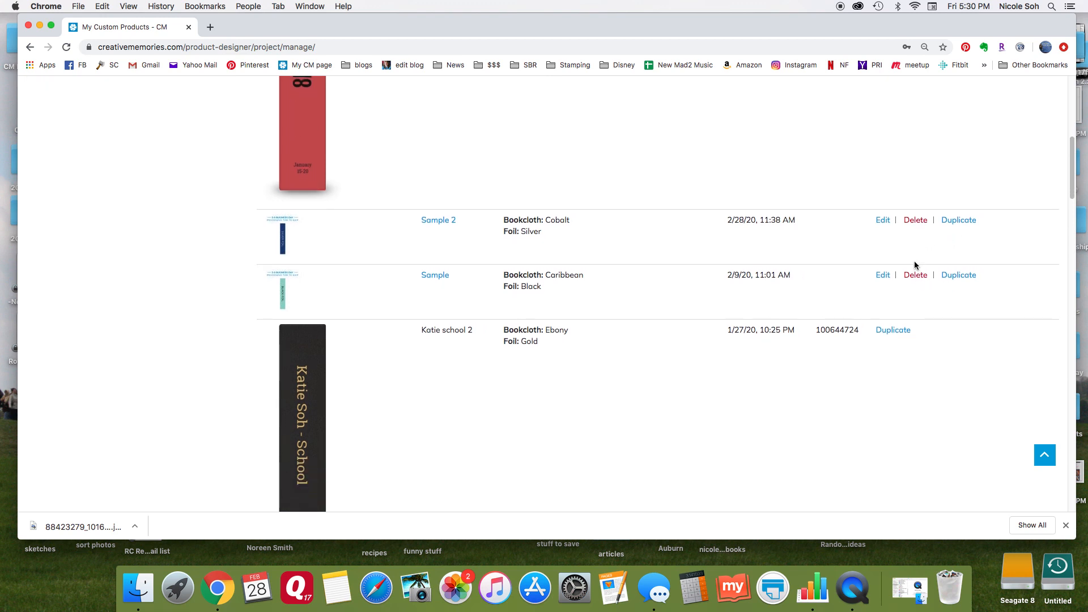
pyautogui.scroll(-3, 529, 258)
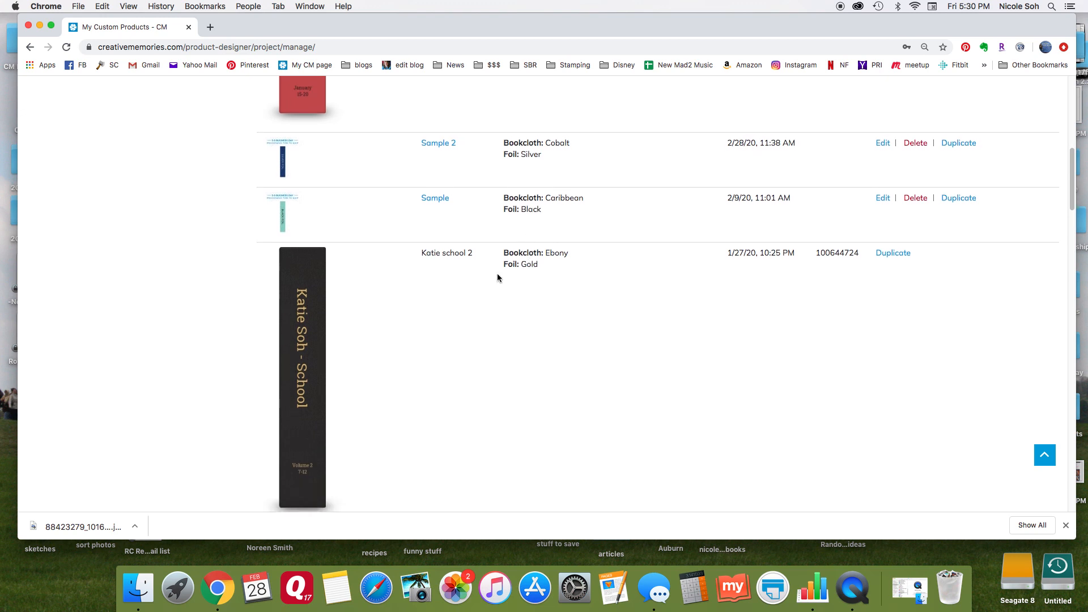
pyautogui.scroll(-1, 372, 309)
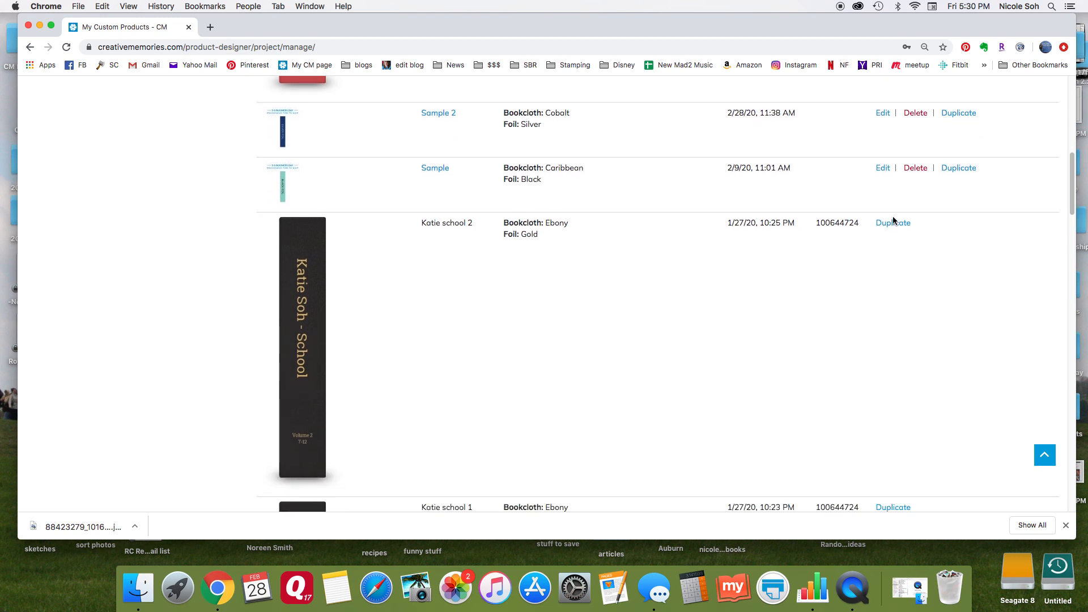
pyautogui.scroll(-2, 458, 272)
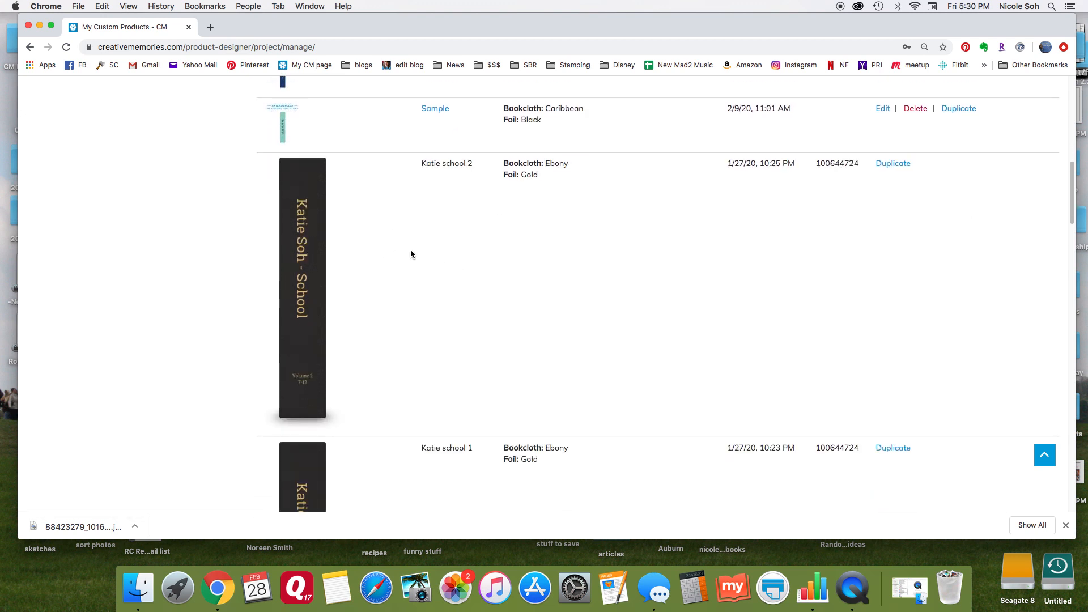
pyautogui.scroll(9, 410, 251)
pyautogui.scroll(-11, 409, 248)
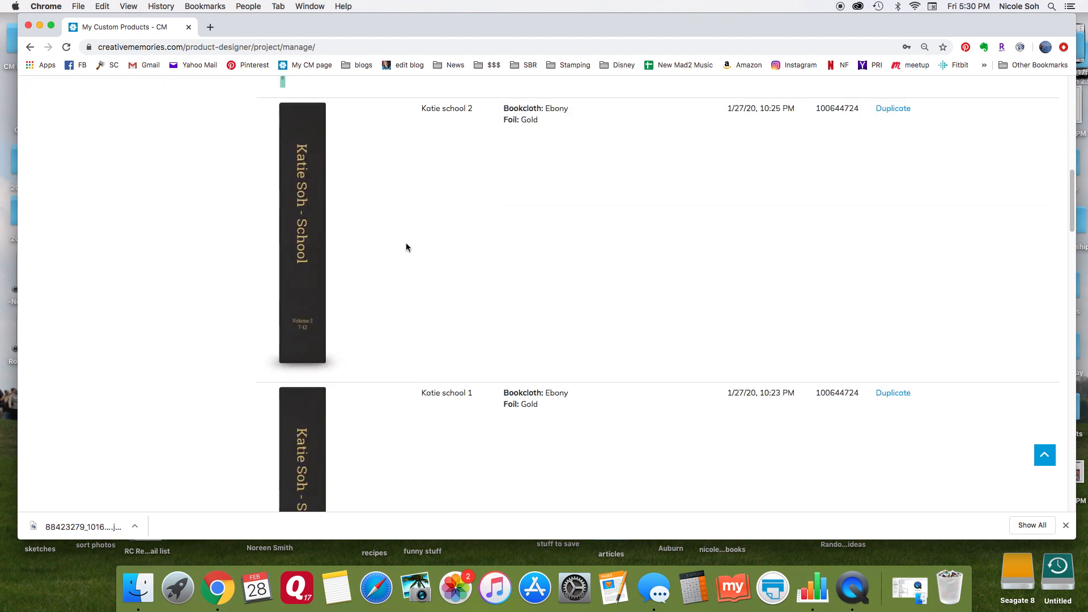
pyautogui.scroll(-12, 406, 247)
pyautogui.scroll(-4, 406, 247)
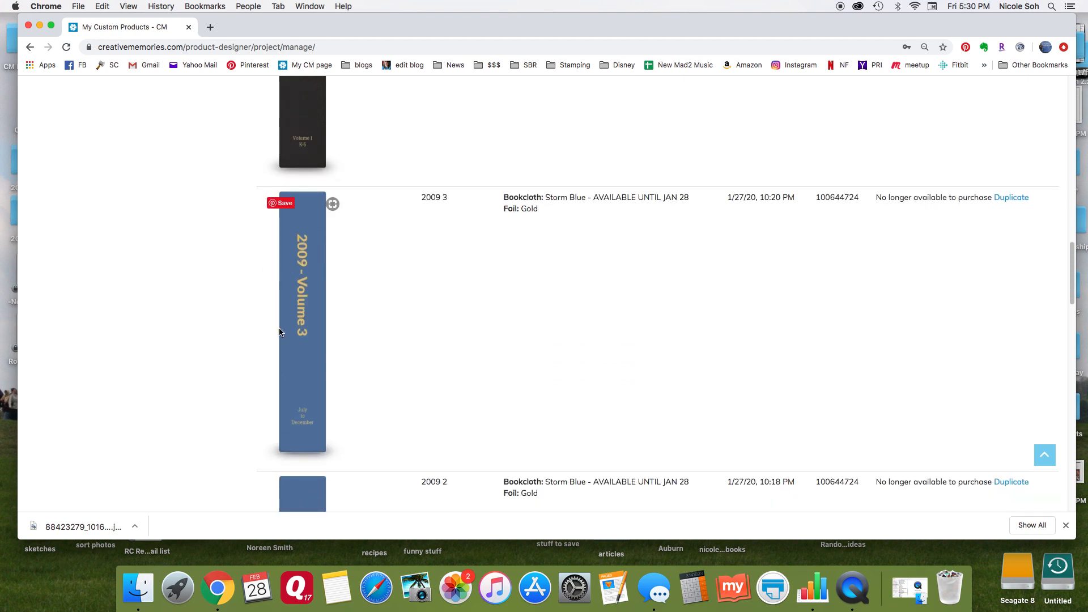
pyautogui.scroll(-5, 414, 308)
pyautogui.scroll(-20, 414, 309)
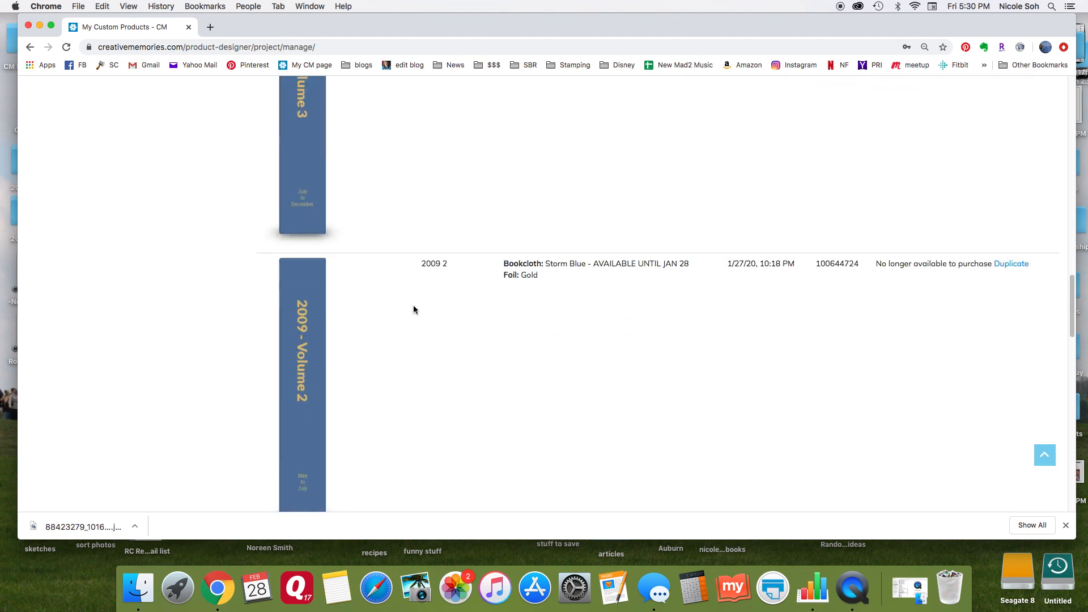
pyautogui.scroll(-1, 414, 309)
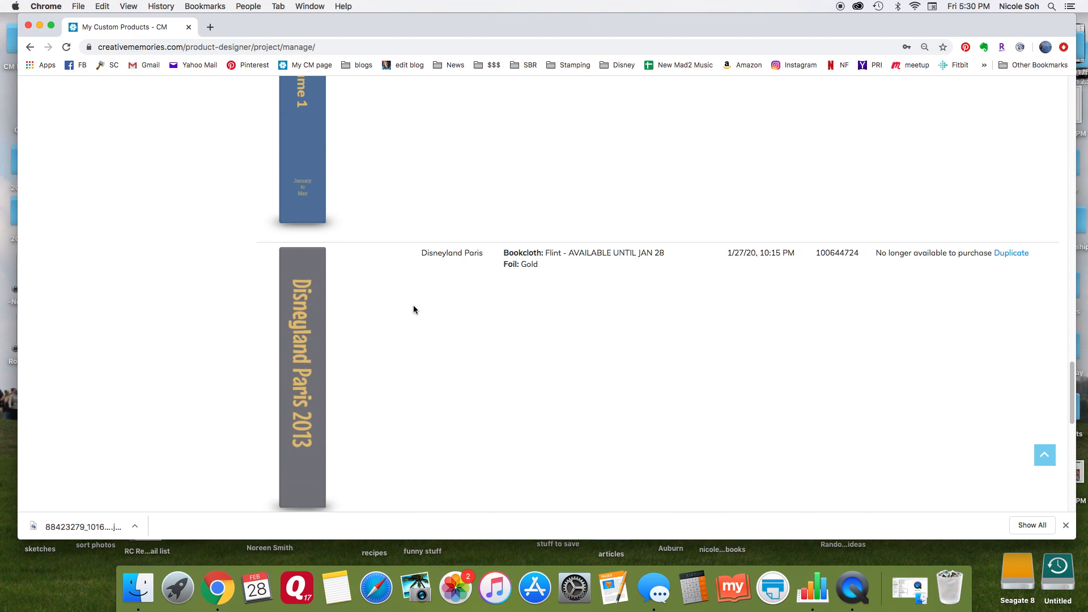
pyautogui.scroll(-3, 413, 309)
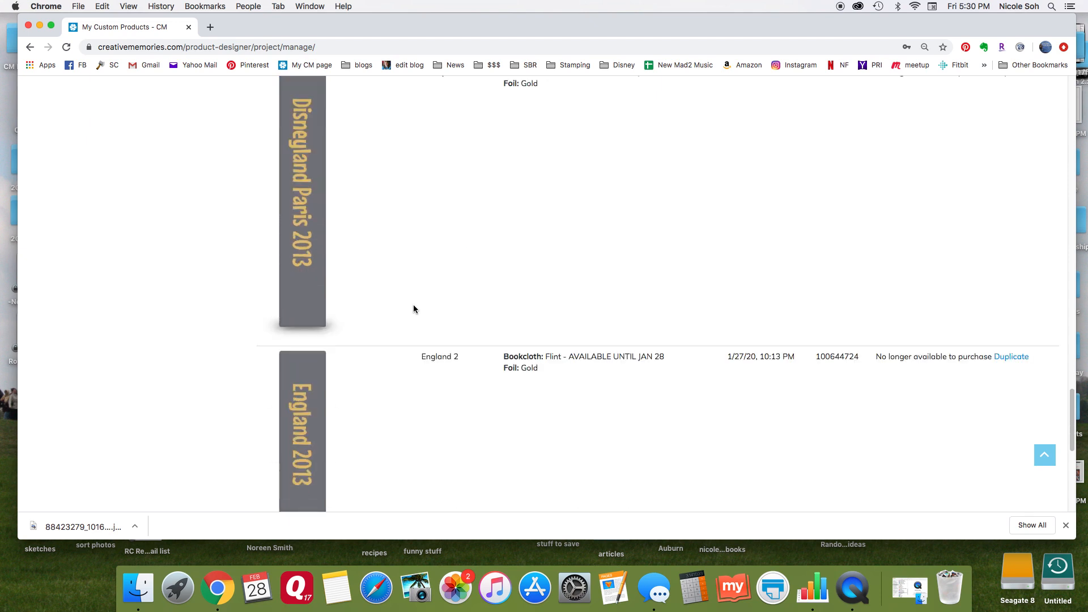
pyautogui.scroll(-5, 413, 309)
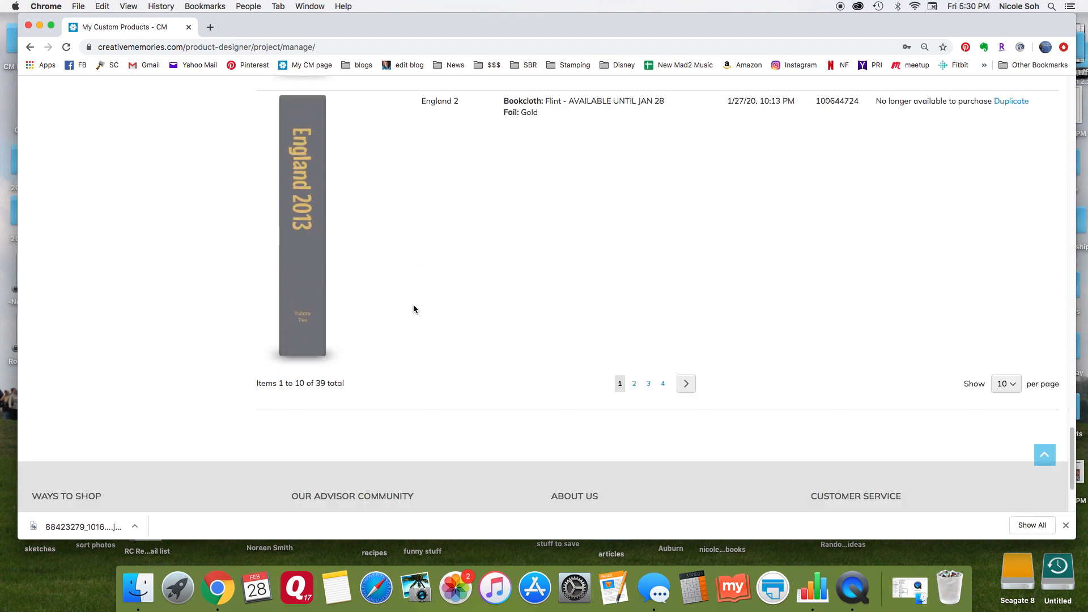
# Open page 2 of the custom products and examine the previously ordered spine designs.
pyautogui.click(636, 376)
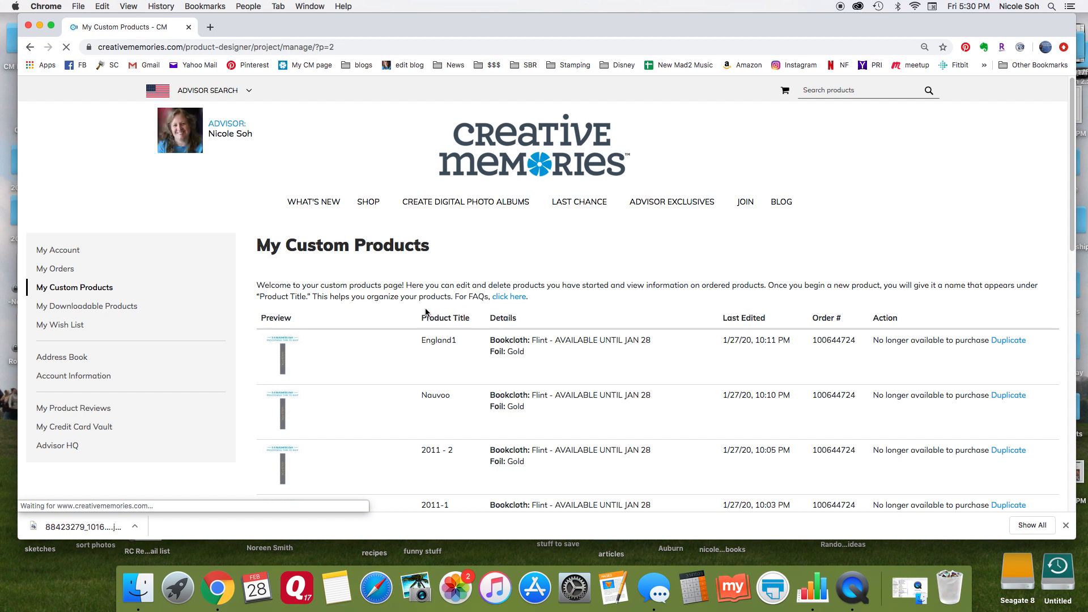
pyautogui.scroll(-5, 428, 308)
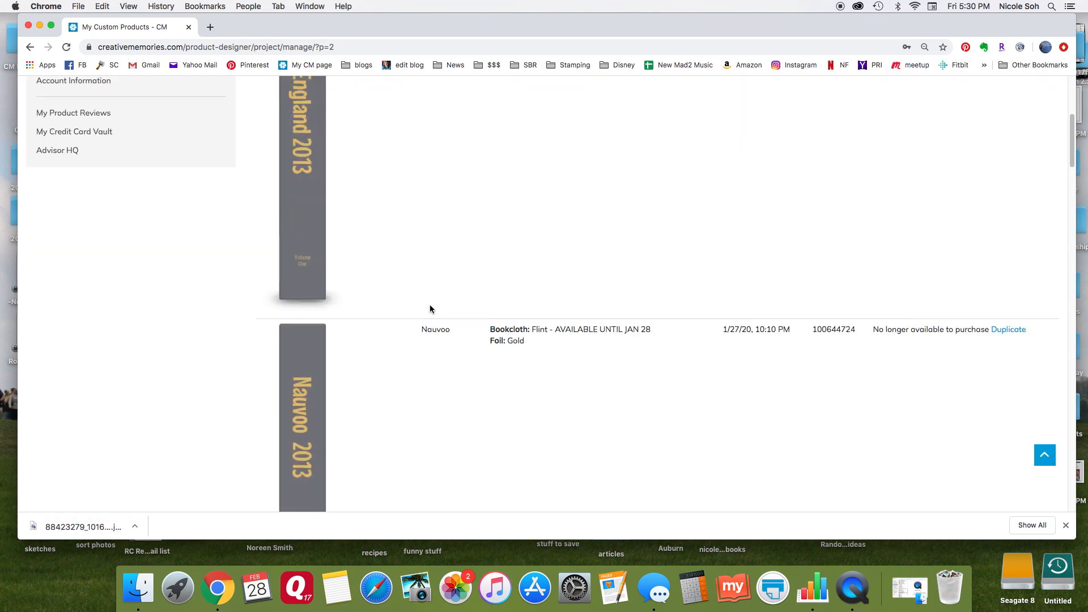
pyautogui.scroll(-1, 430, 309)
pyautogui.scroll(-3, 317, 277)
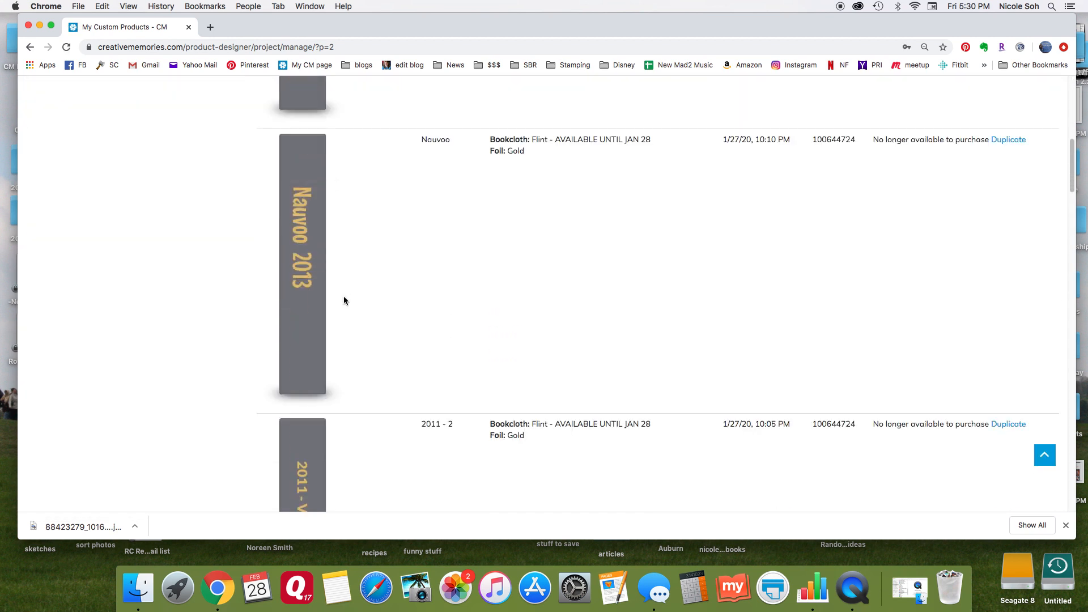
pyautogui.scroll(-3, 318, 298)
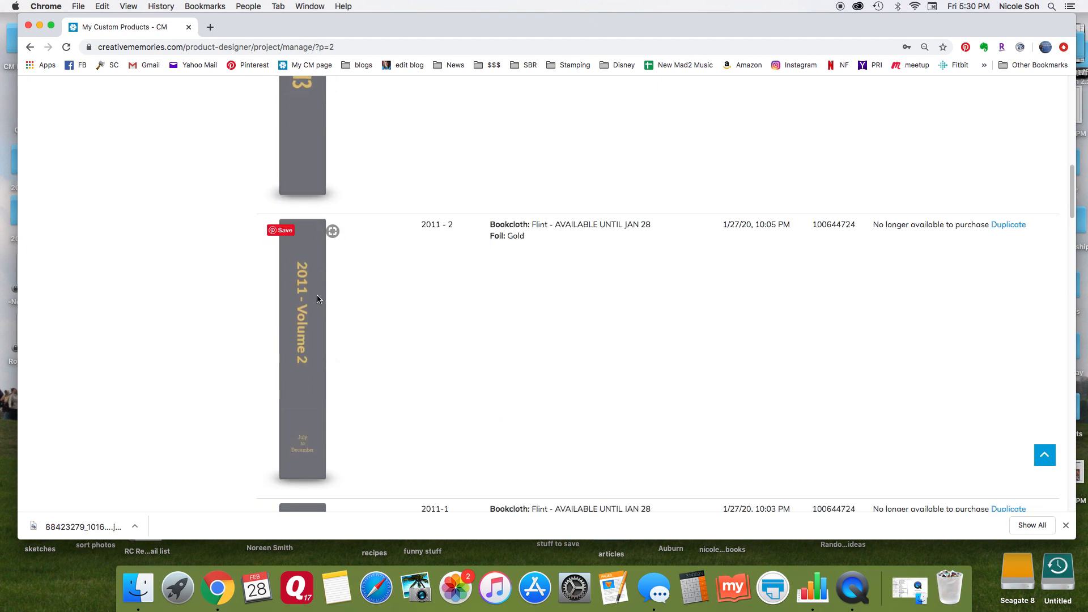
pyautogui.scroll(-2, 317, 296)
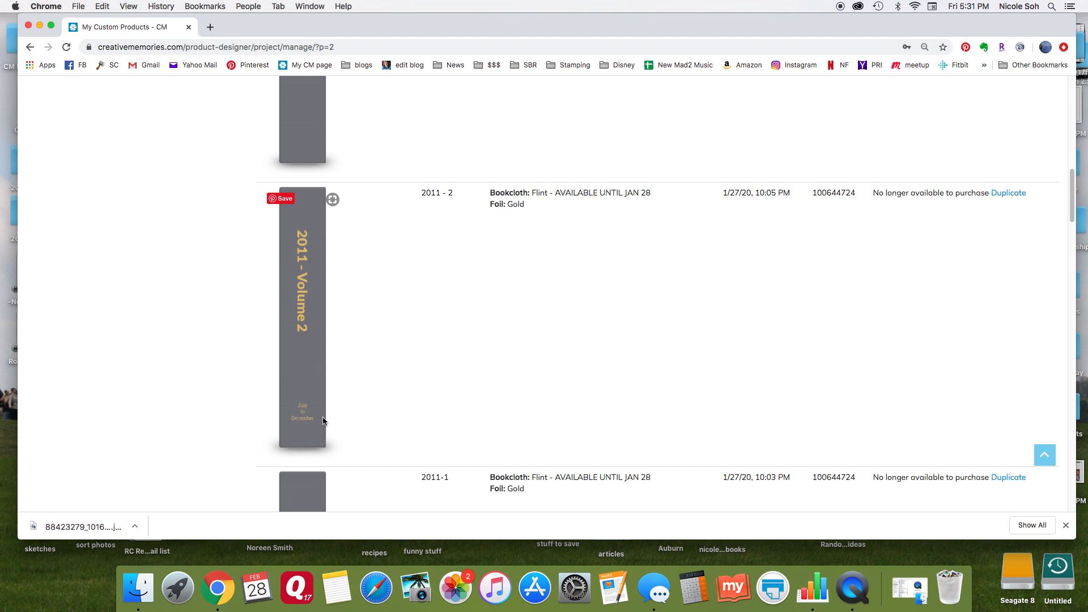
pyautogui.scroll(1, 383, 407)
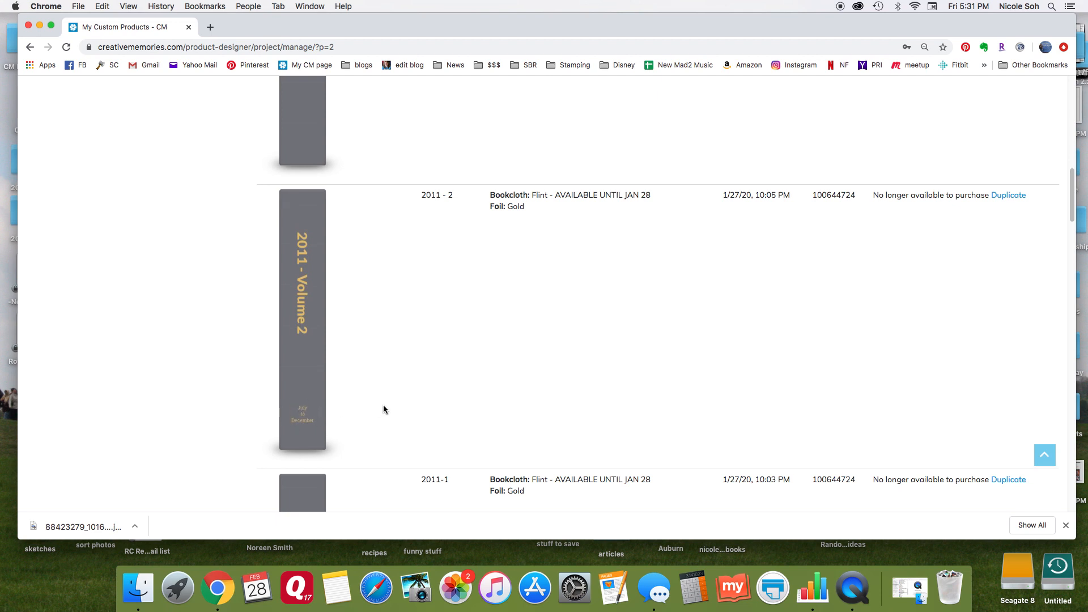
# Duplicate the "Christmas 4" Ruby spine with gold foil under the product name "duplicate sample".
pyautogui.scroll(15, 383, 410)
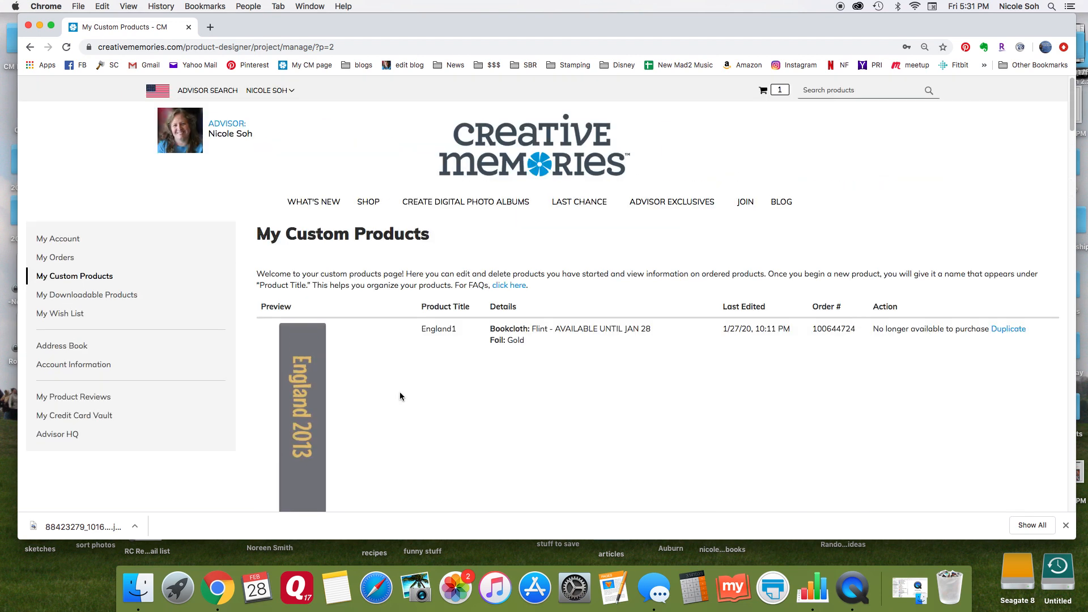
pyautogui.scroll(-20, 400, 395)
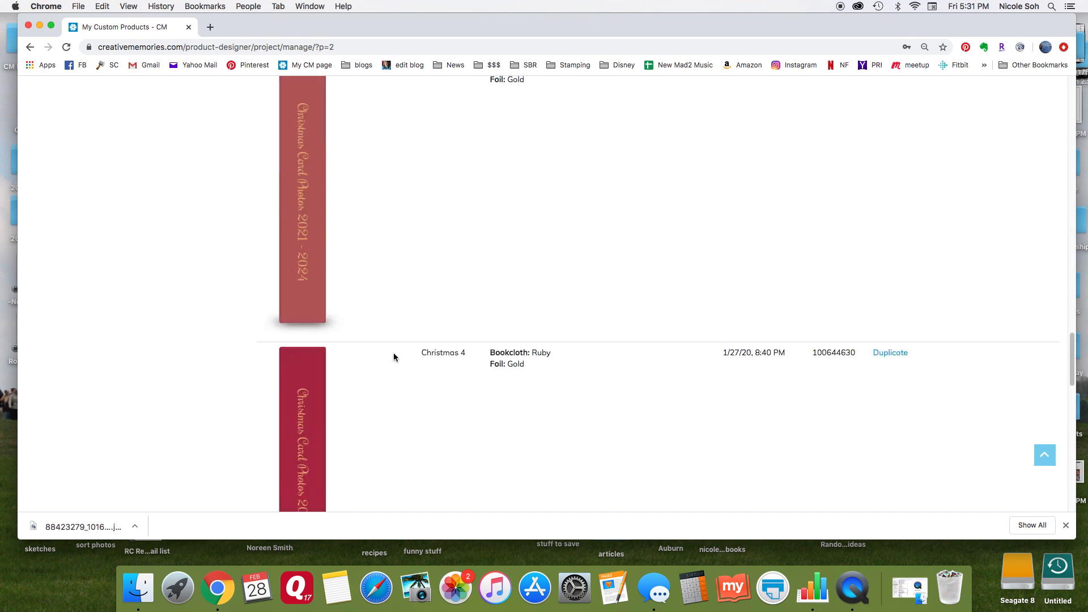
pyautogui.scroll(-2, 394, 356)
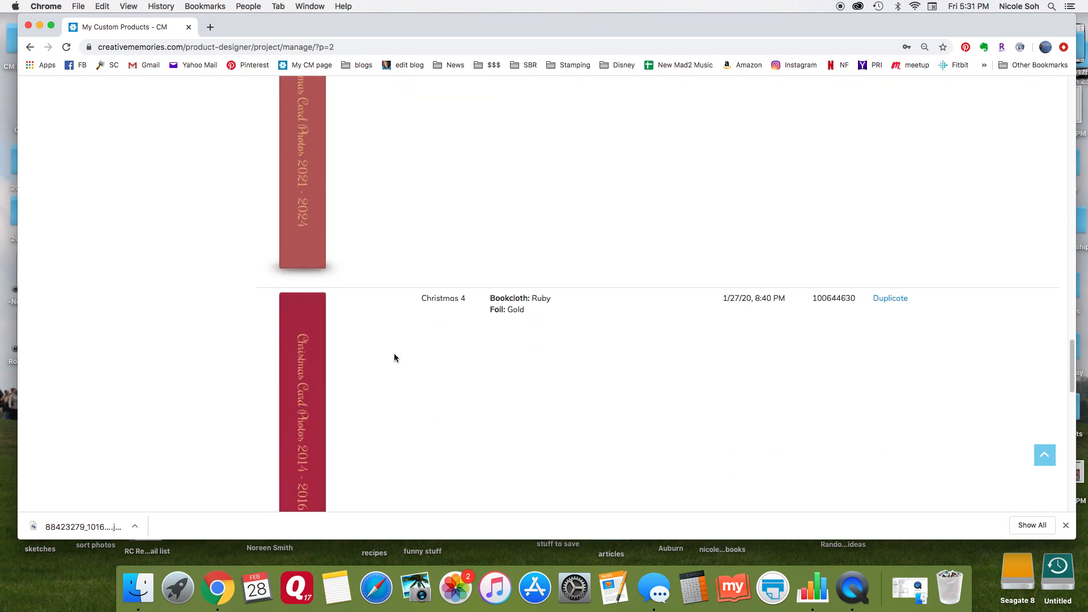
pyautogui.scroll(-3, 394, 358)
pyautogui.scroll(-1, 394, 354)
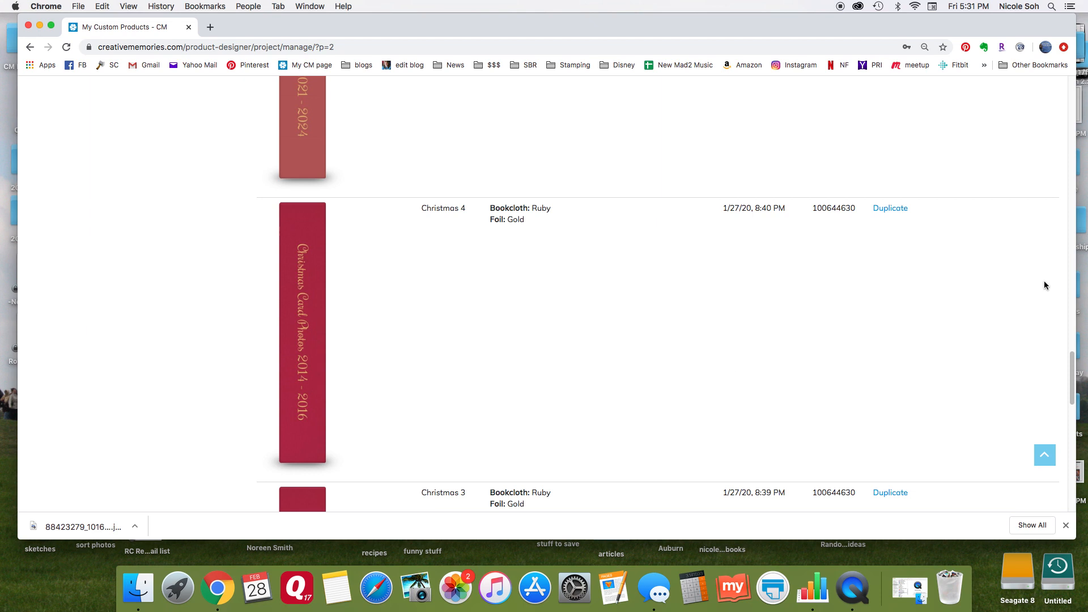
pyautogui.click(901, 211)
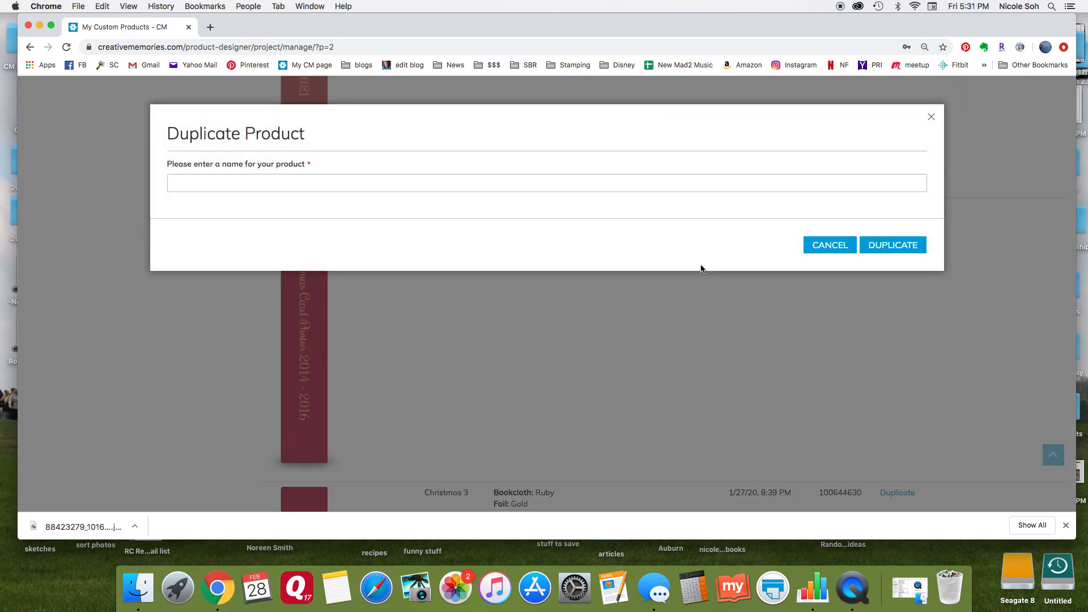
pyautogui.write('duplicate sample')
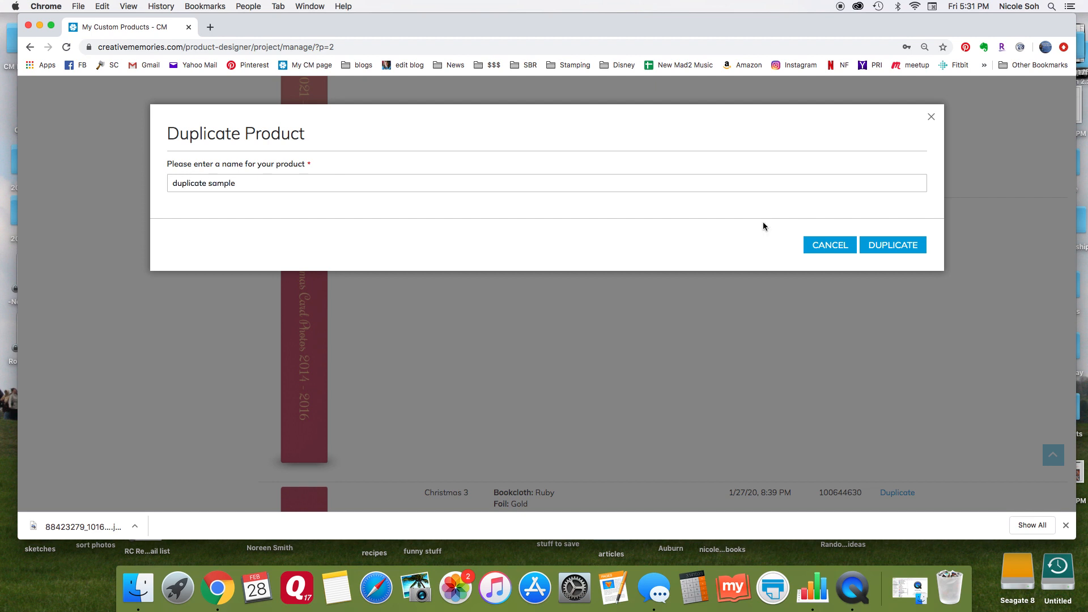
pyautogui.click(907, 249)
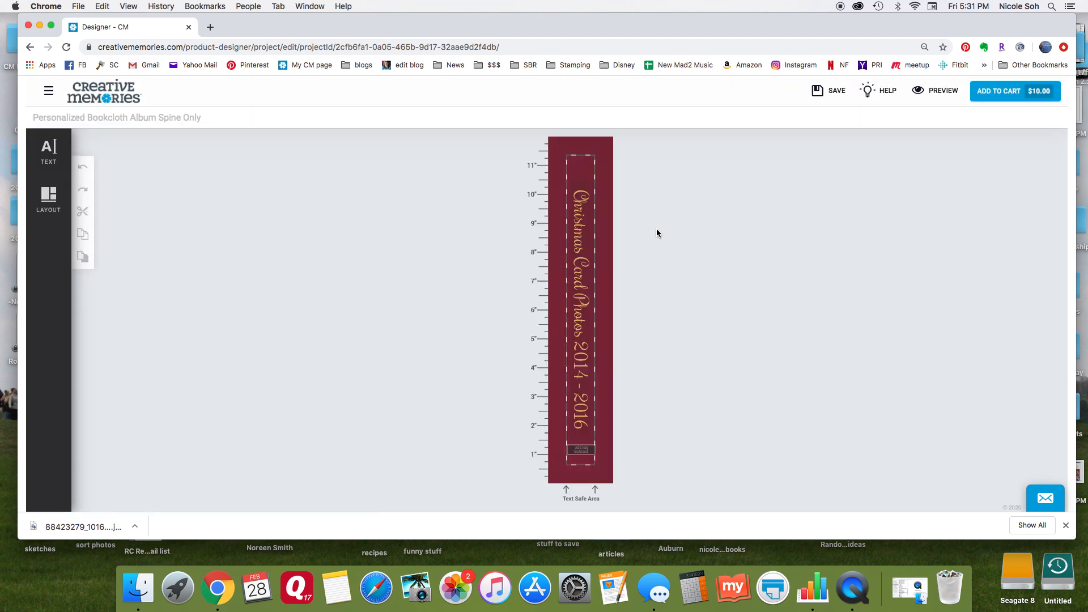
# Change the duplicated spine's title to "Christmas Card Photos 2017-2020" and save the project.
pyautogui.click(573, 369)
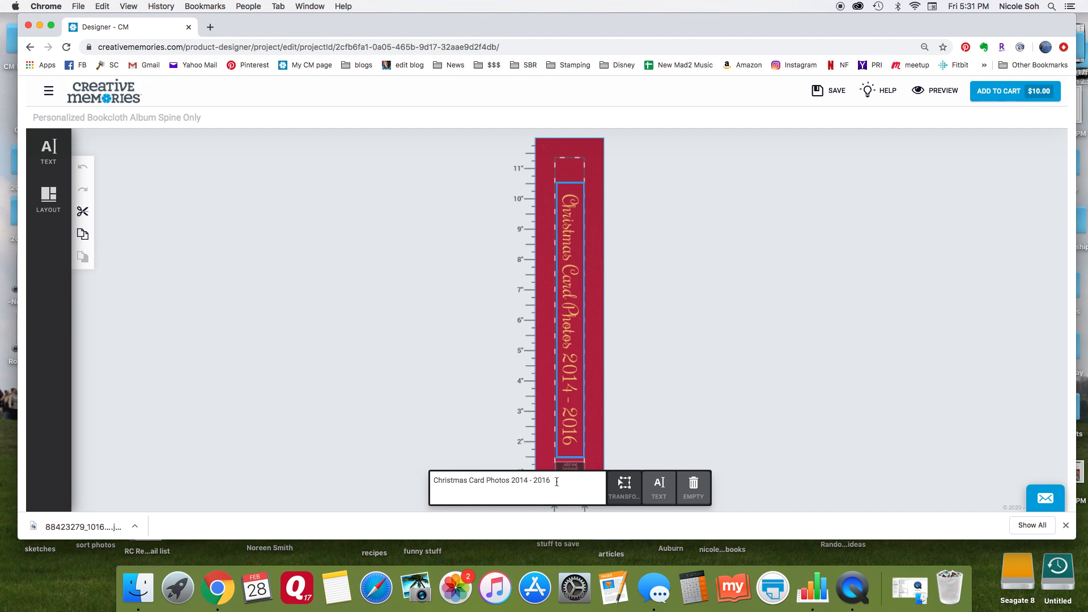
pyautogui.moveTo(557, 481); pyautogui.dragTo(521, 481)
pyautogui.write('17-')
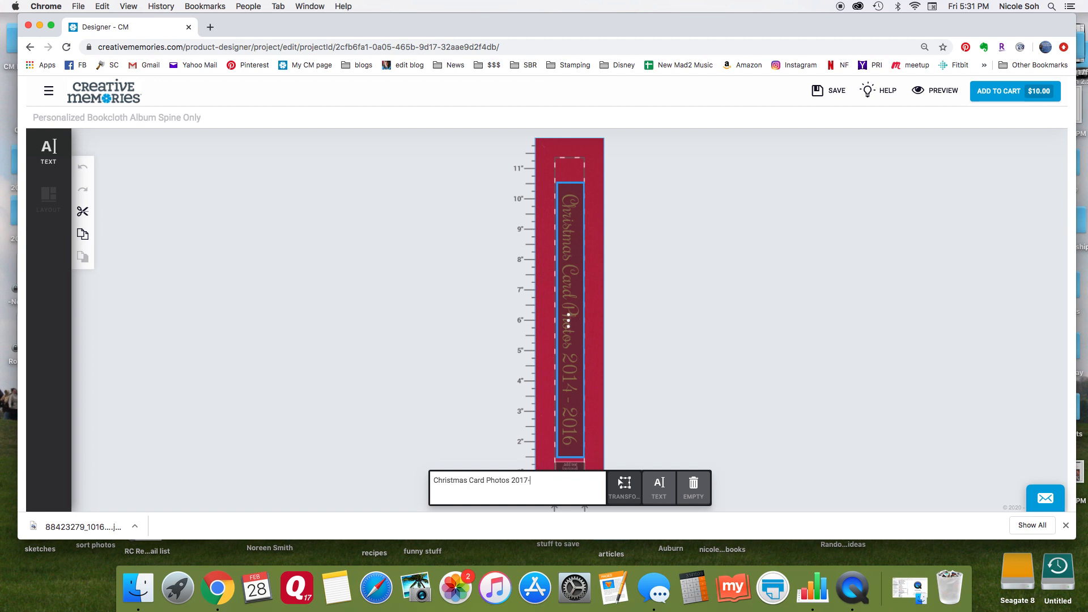
pyautogui.write('2020')
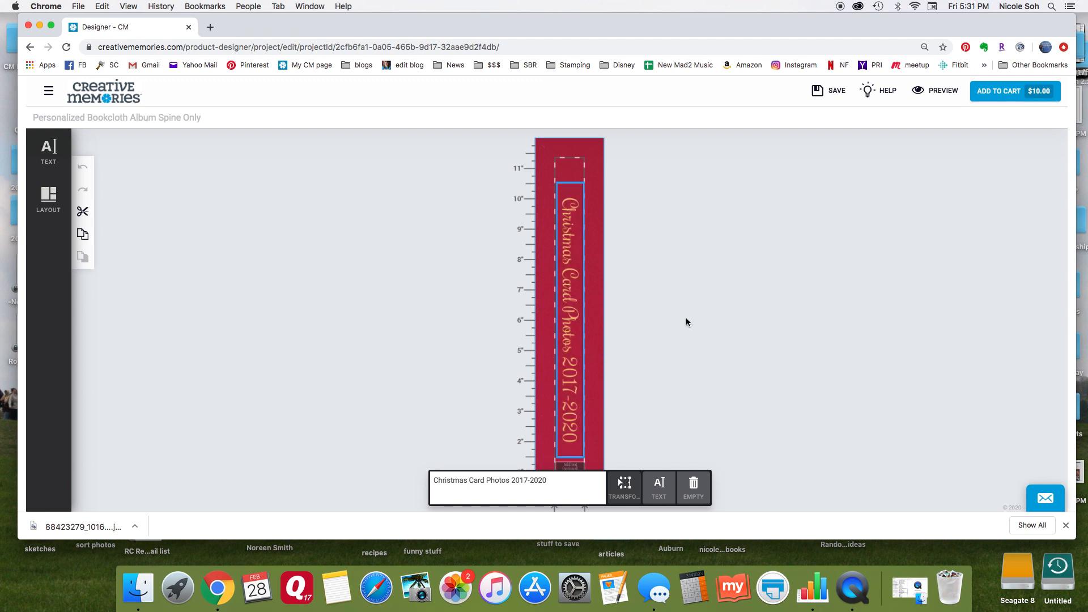
pyautogui.click(830, 91)
pyautogui.click(743, 389)
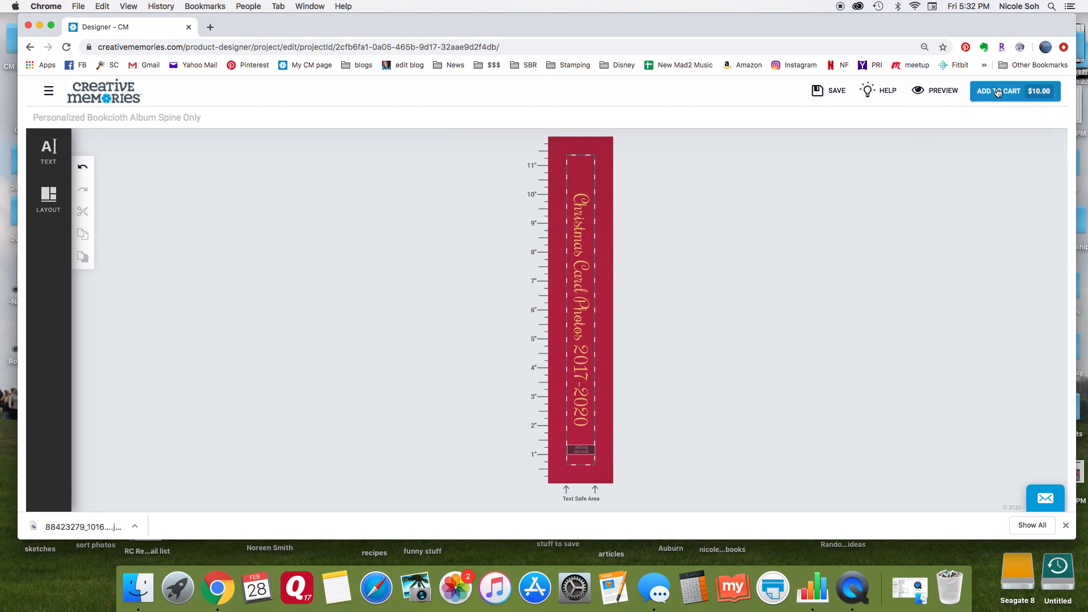
# Leave the spine designer for the store homepage and open the shop's 12x12 Bookcloth Album Covers category.
pyautogui.click(49, 92)
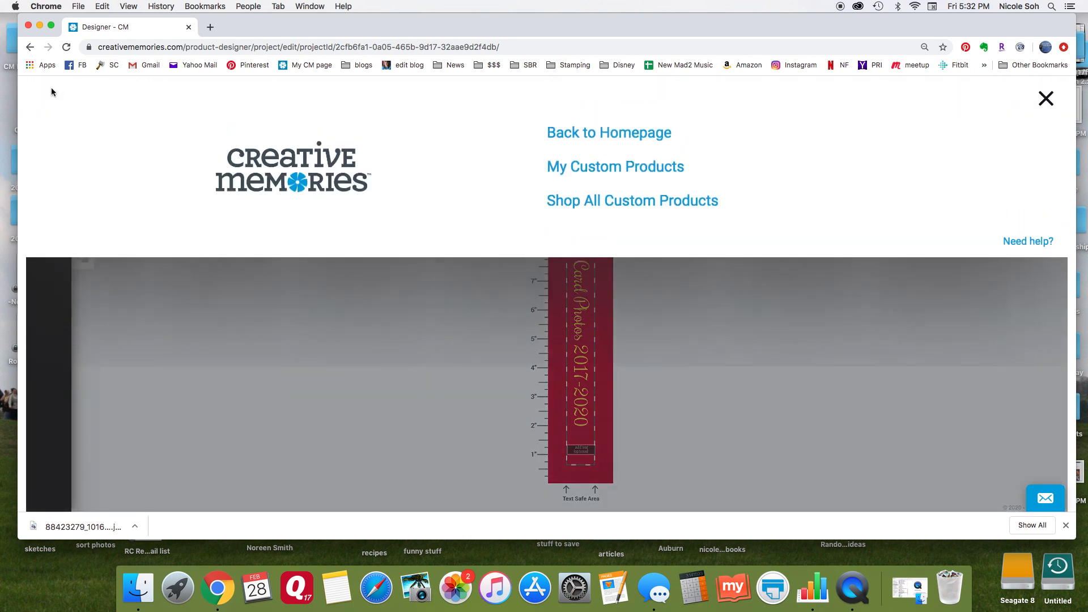
pyautogui.click(650, 138)
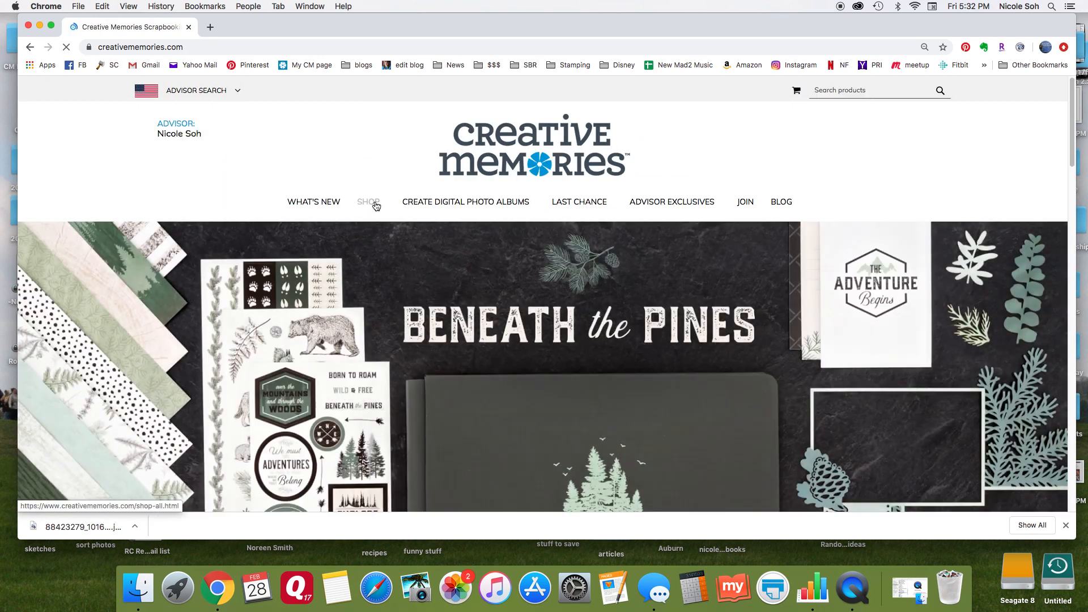
pyautogui.click(375, 204)
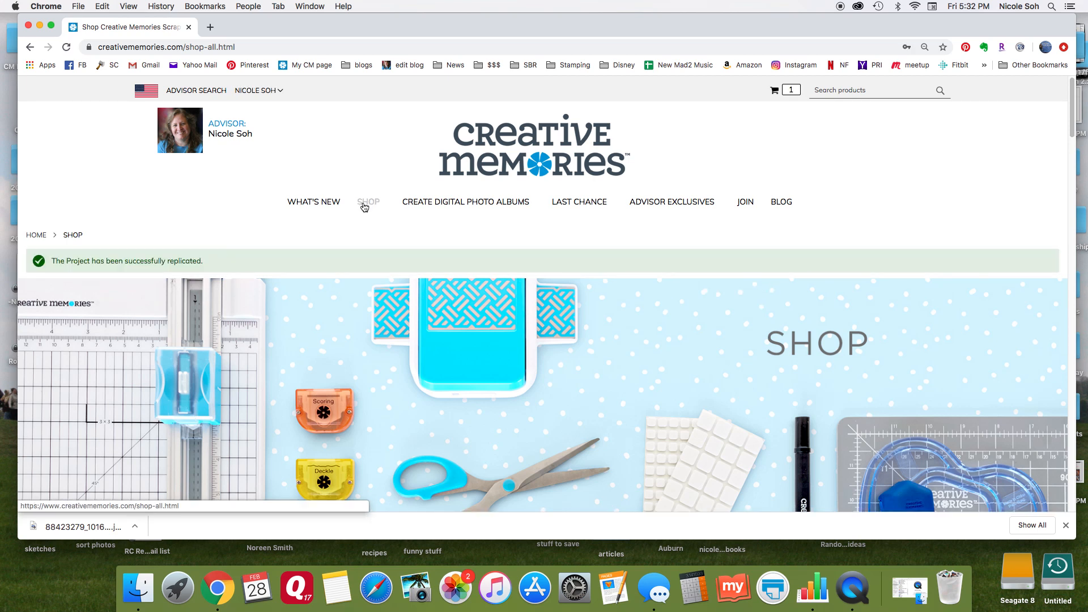
pyautogui.moveTo(368, 209)
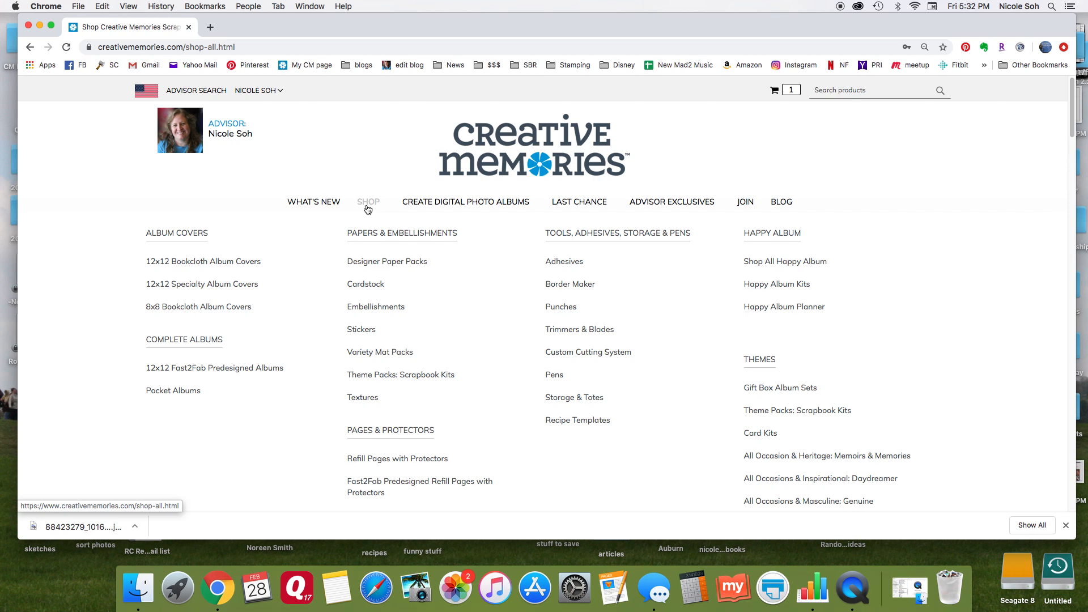
pyautogui.click(232, 261)
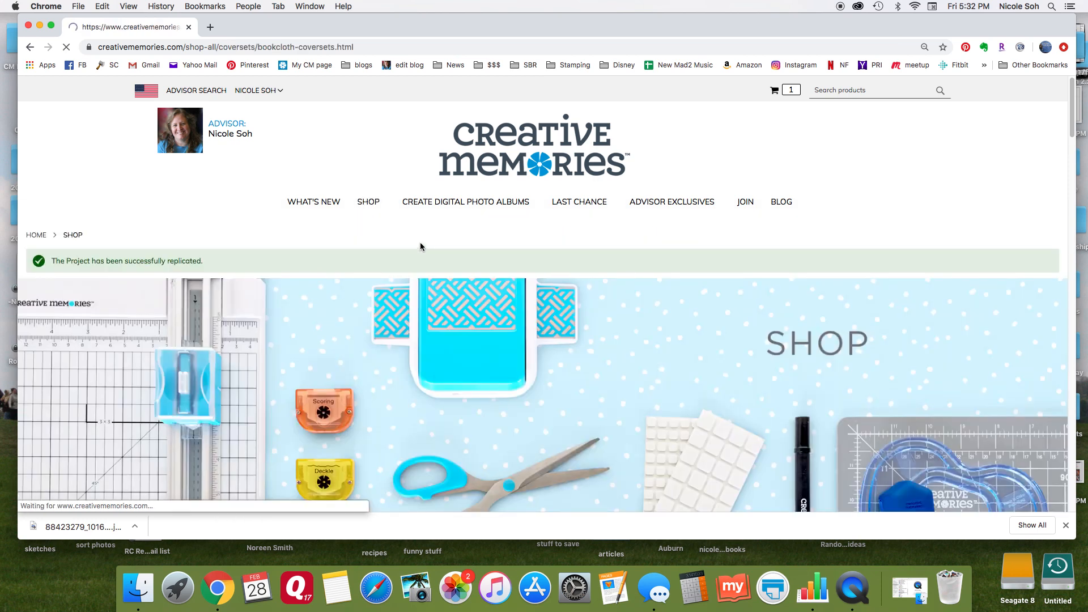
# Examine the 12x12 bookcloth album covers, comparing the available colours, designs and prices.
pyautogui.scroll(-10, 420, 244)
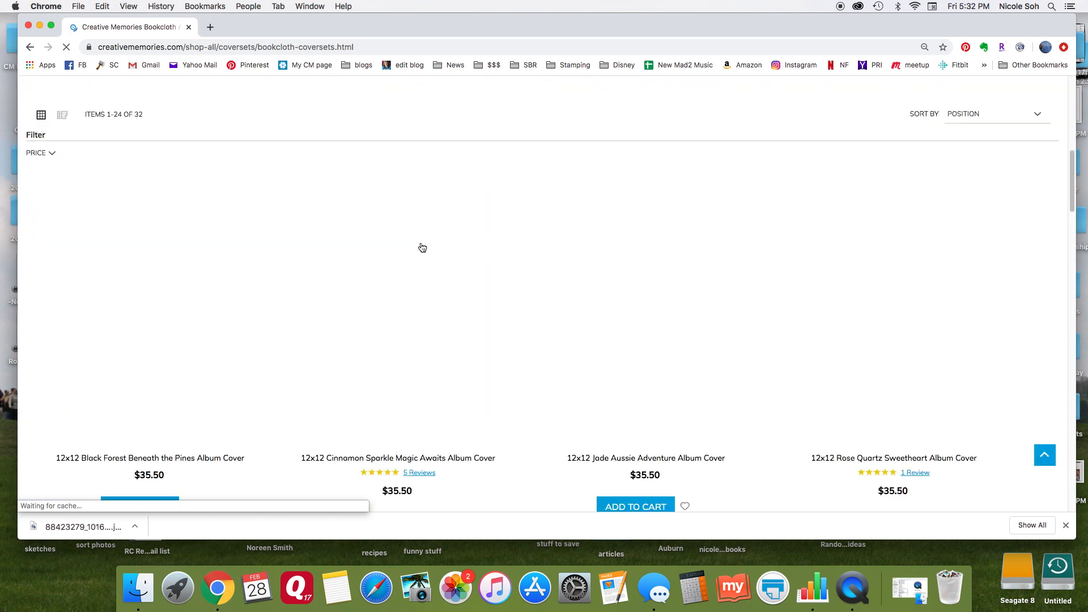
pyautogui.scroll(-10, 422, 248)
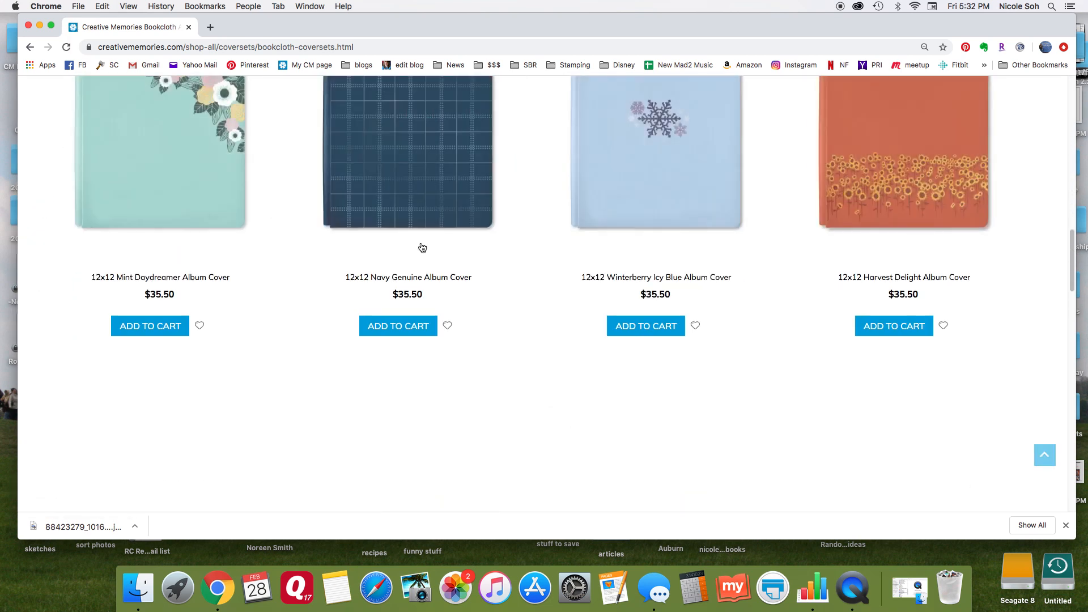
pyautogui.scroll(-1, 422, 247)
pyautogui.scroll(2, 422, 247)
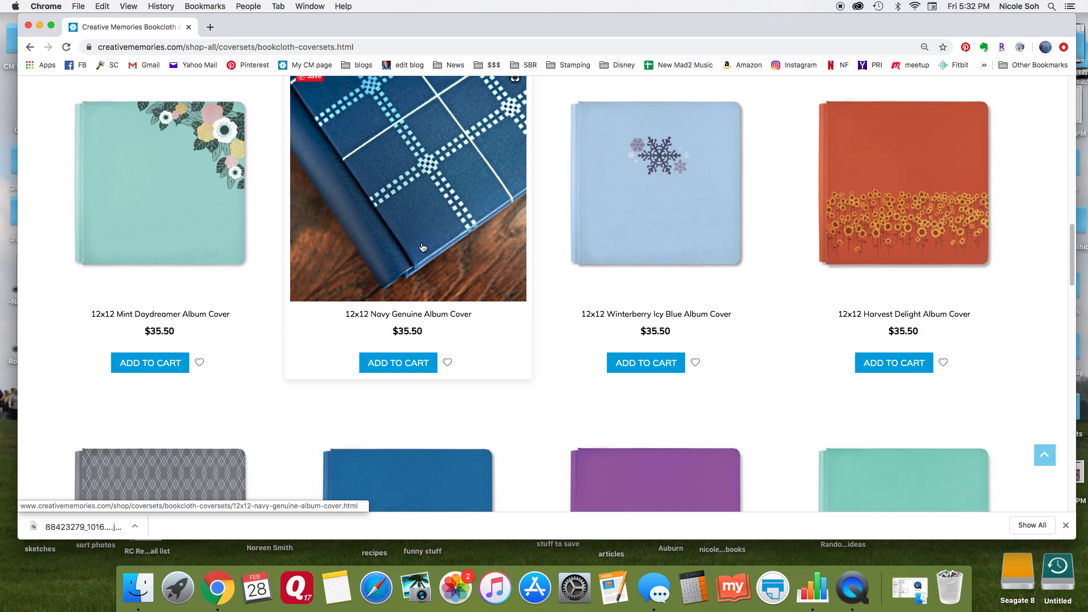
pyautogui.scroll(-10, 422, 247)
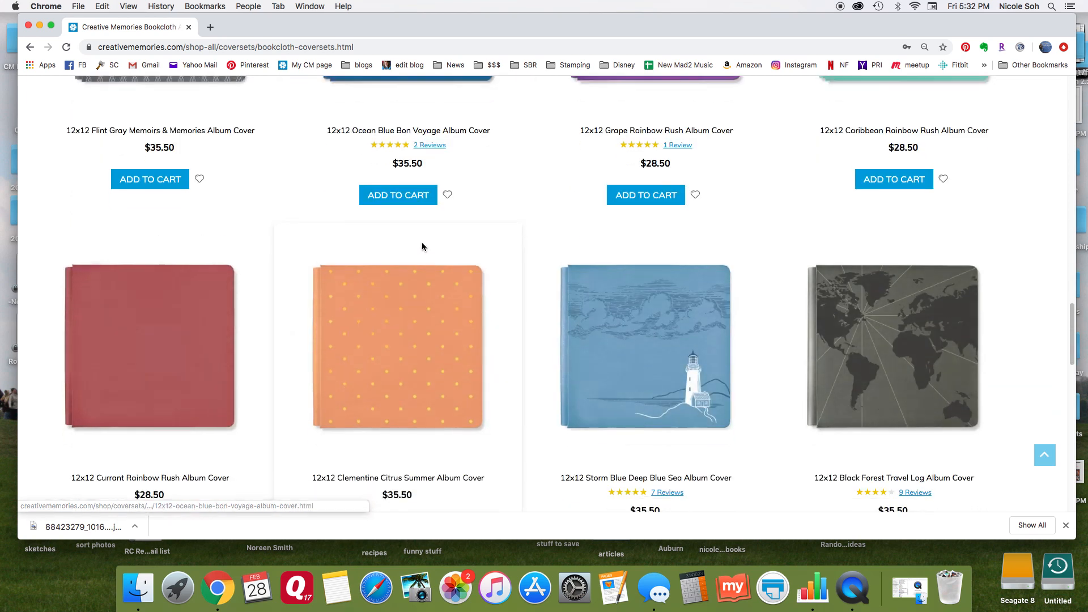
pyautogui.scroll(3, 422, 246)
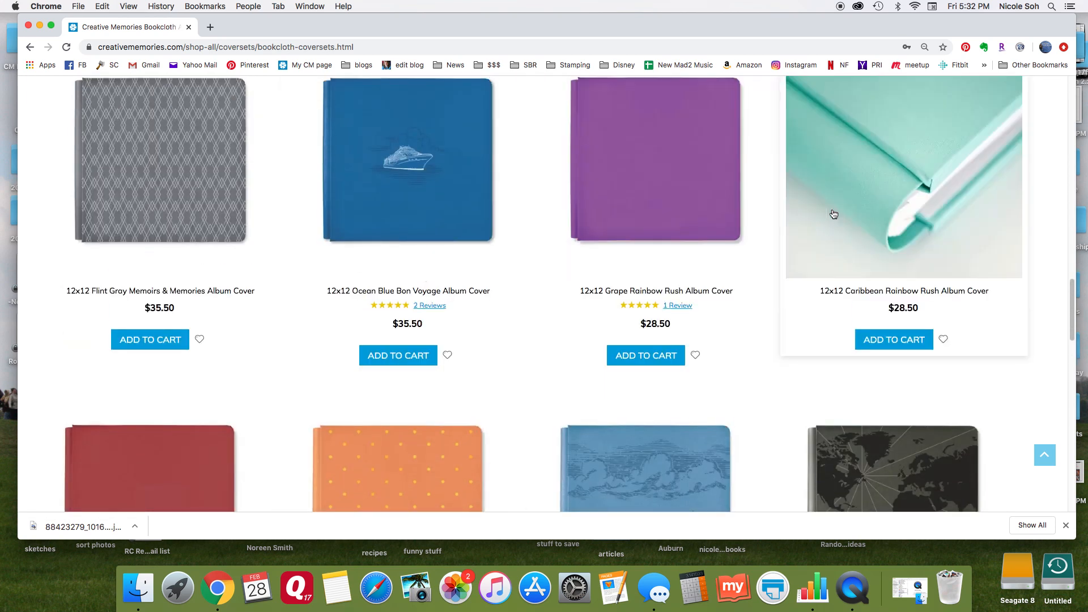
pyautogui.scroll(-10, 680, 230)
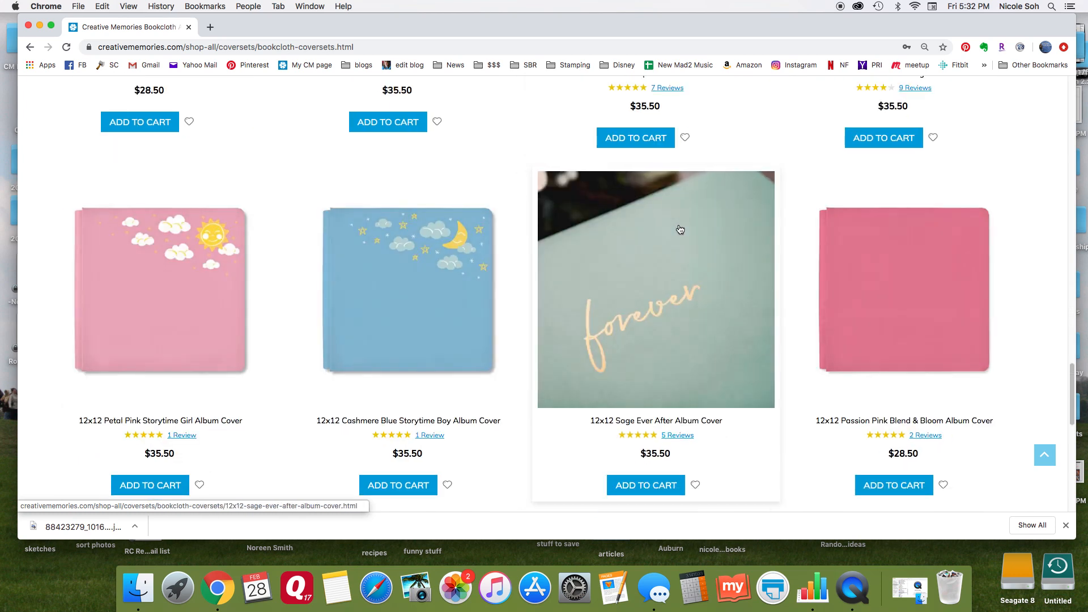
pyautogui.scroll(10, 774, 276)
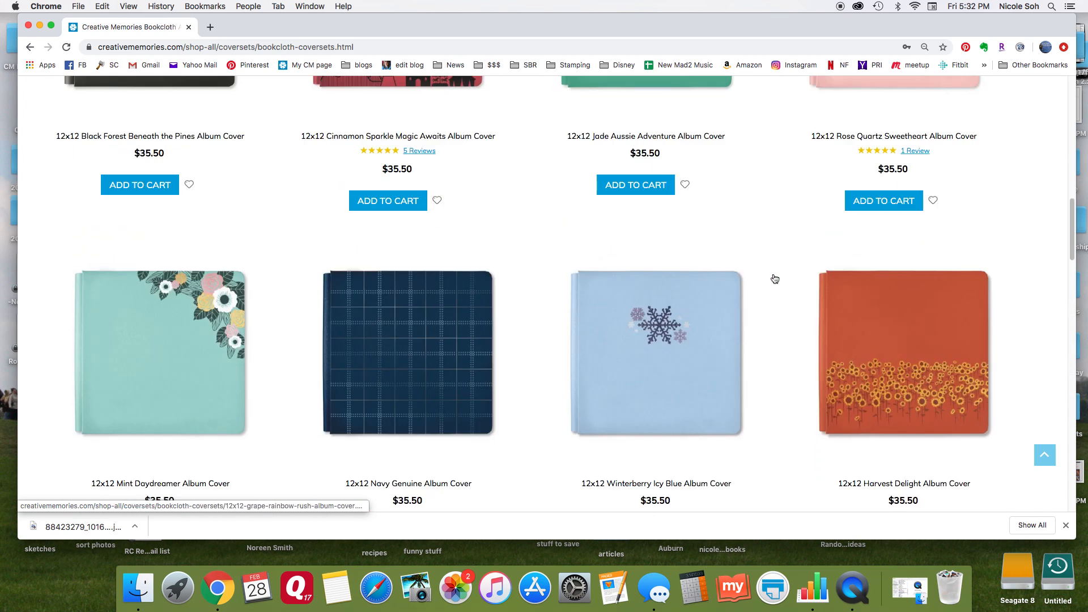
pyautogui.scroll(15, 774, 279)
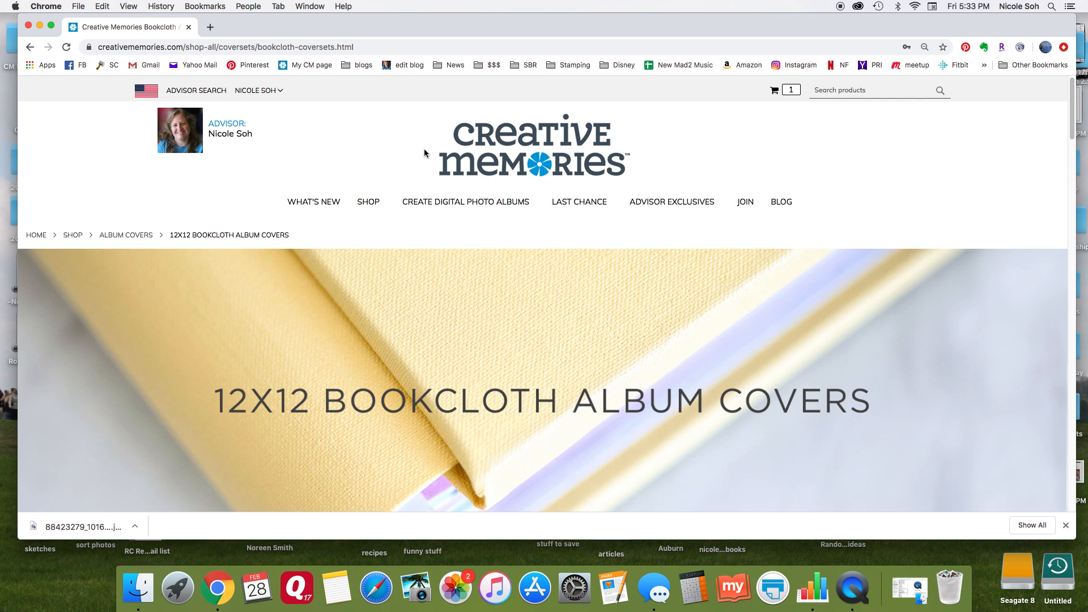
pyautogui.scroll(-1, 422, 153)
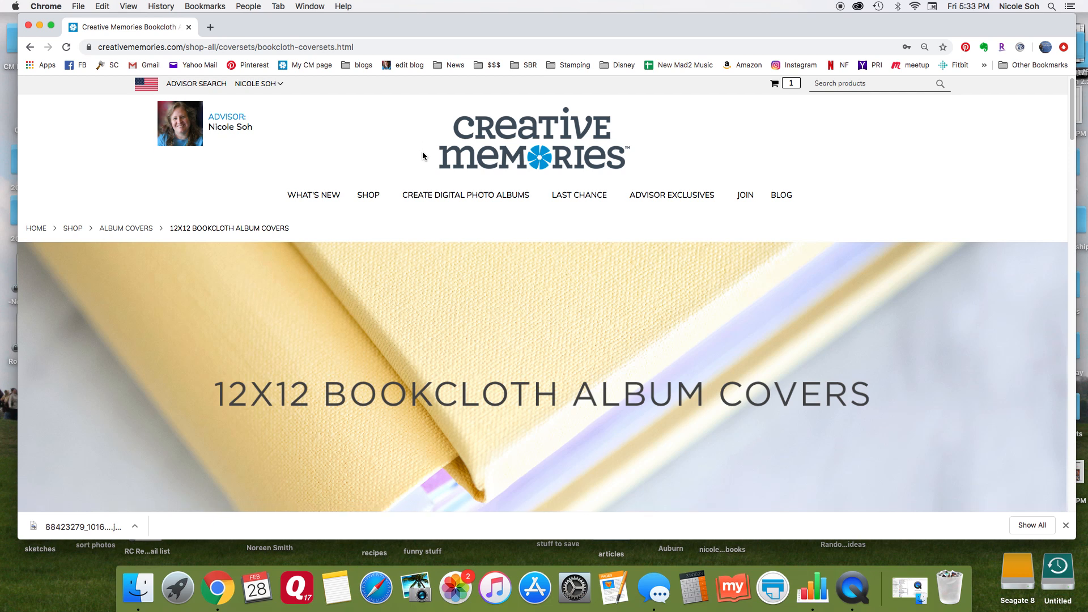